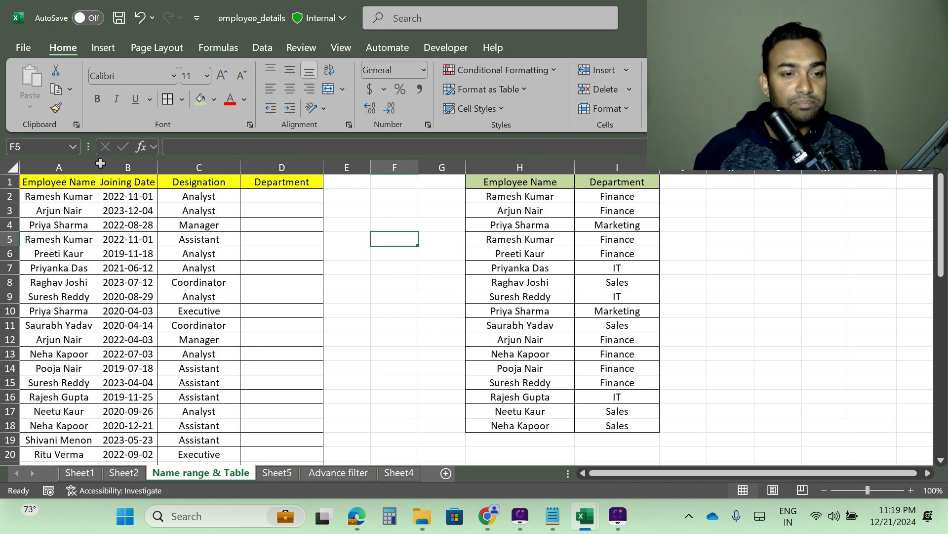
Step: Widen column A to fit the employee names and review the employee list and the department lookup table
{"action": "left_click_drag", "start_coordinate": [98, 165], "coordinate": [103, 165]}
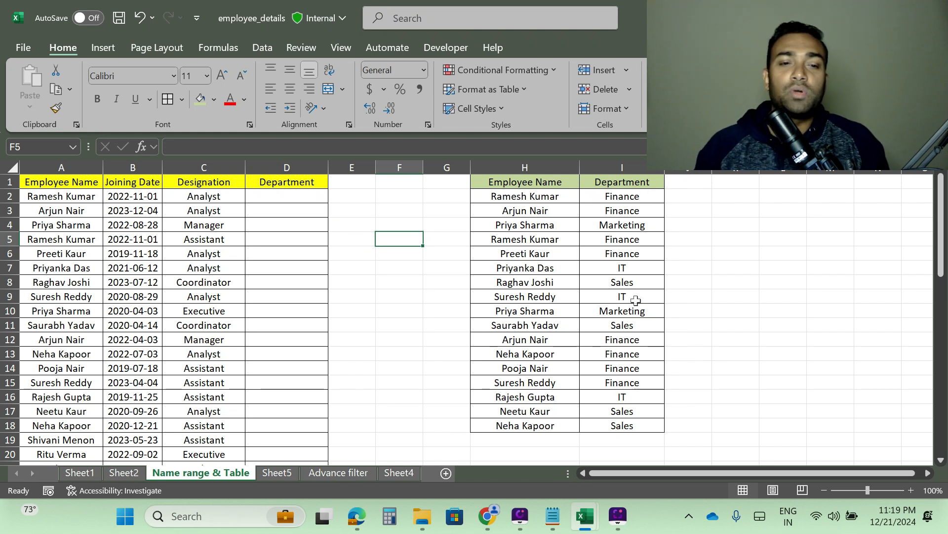
{"action": "left_click", "coordinate": [289, 198]}
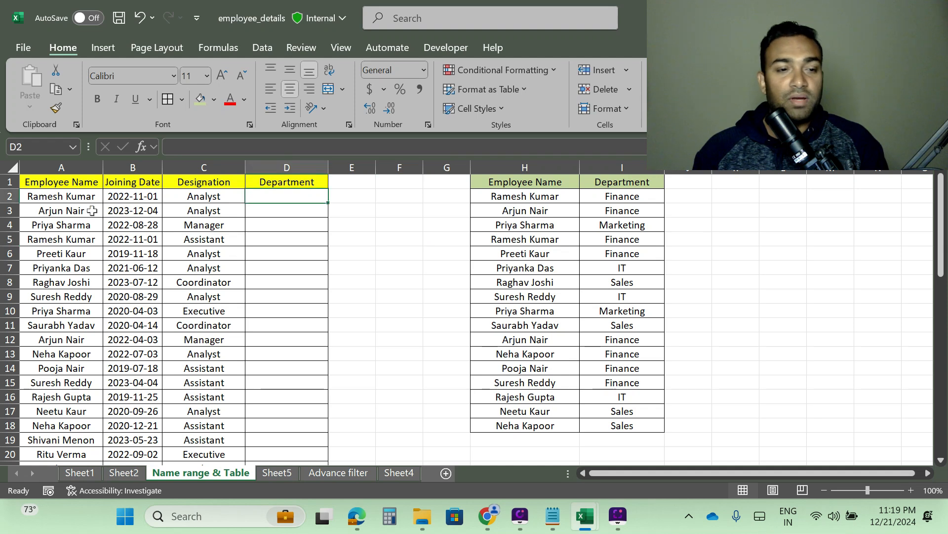
{"action": "left_click", "coordinate": [70, 198]}
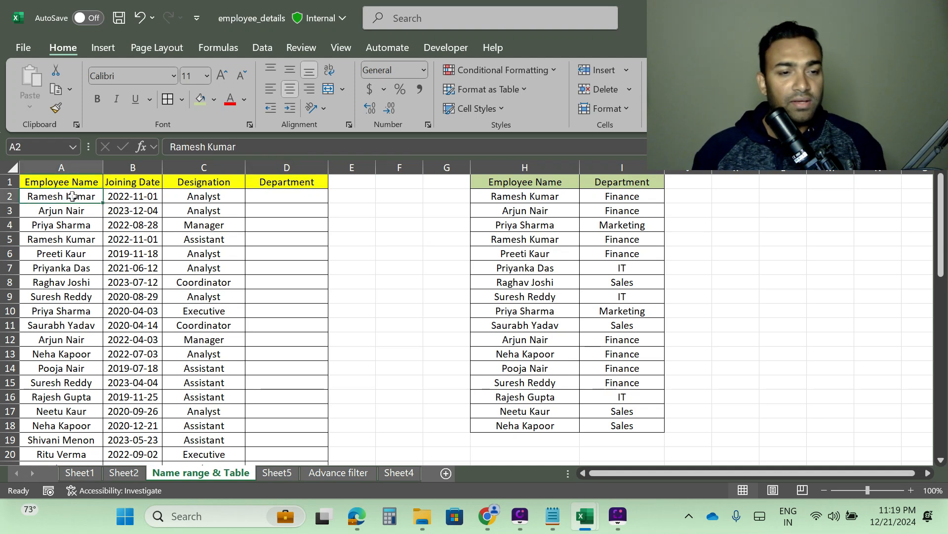
{"action": "scroll", "coordinate": [105, 270], "scroll_direction": "down", "scroll_amount": 4}
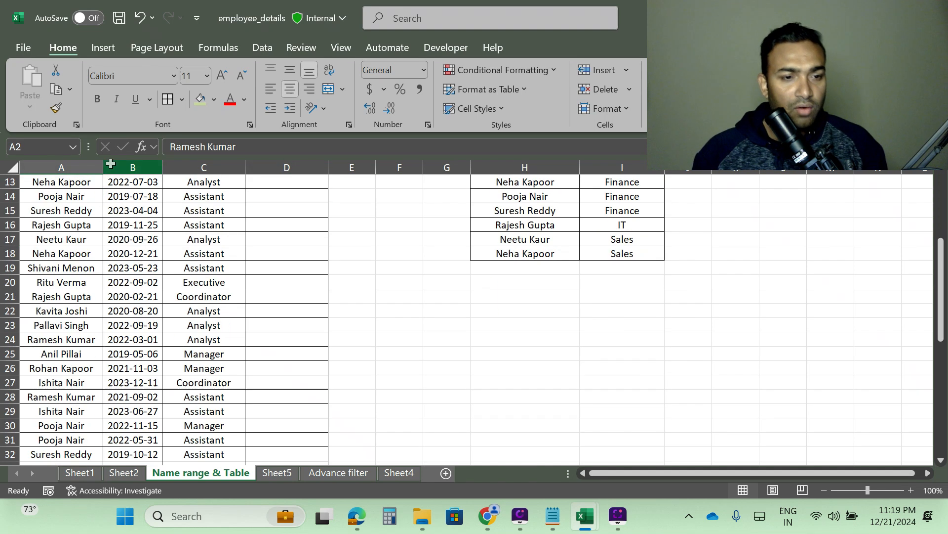
{"action": "left_click", "coordinate": [61, 168]}
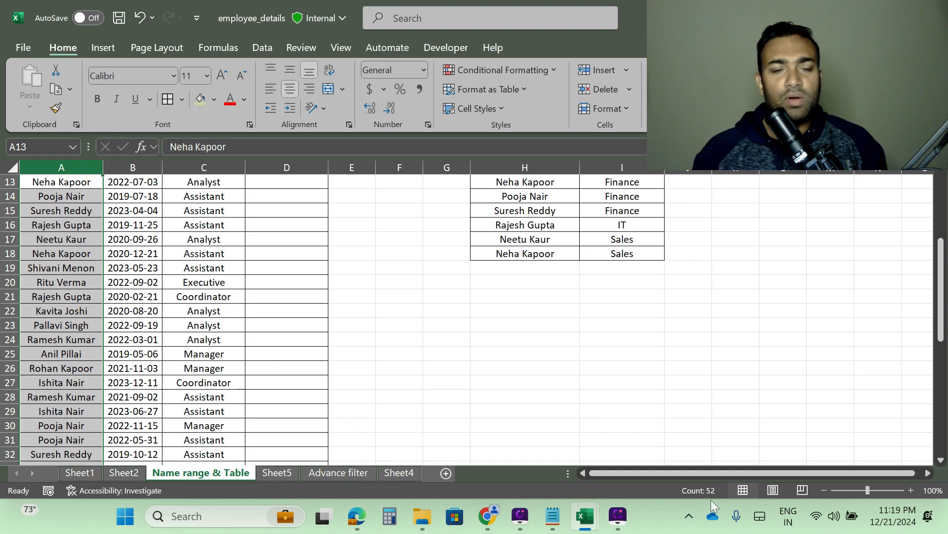
{"action": "scroll", "coordinate": [429, 398], "scroll_direction": "up", "scroll_amount": 4}
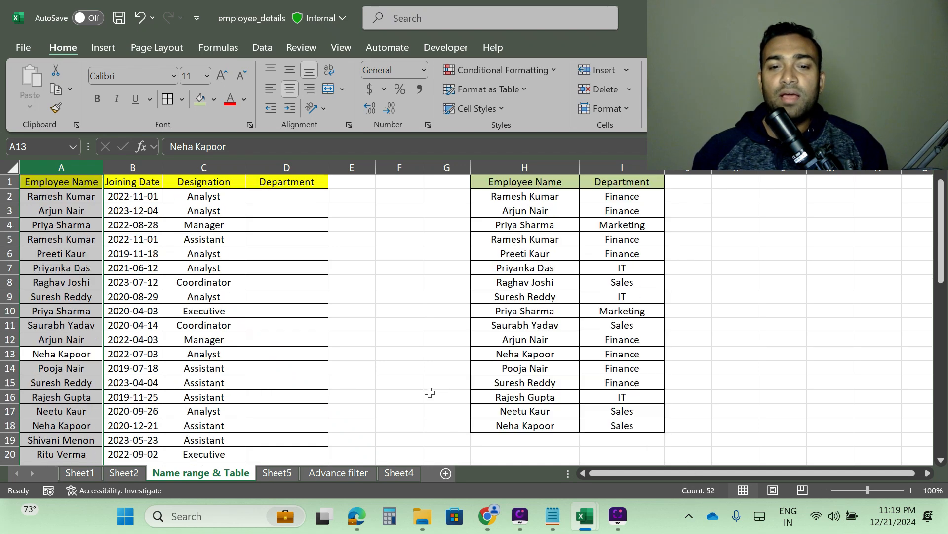
{"action": "left_click", "coordinate": [521, 167]}
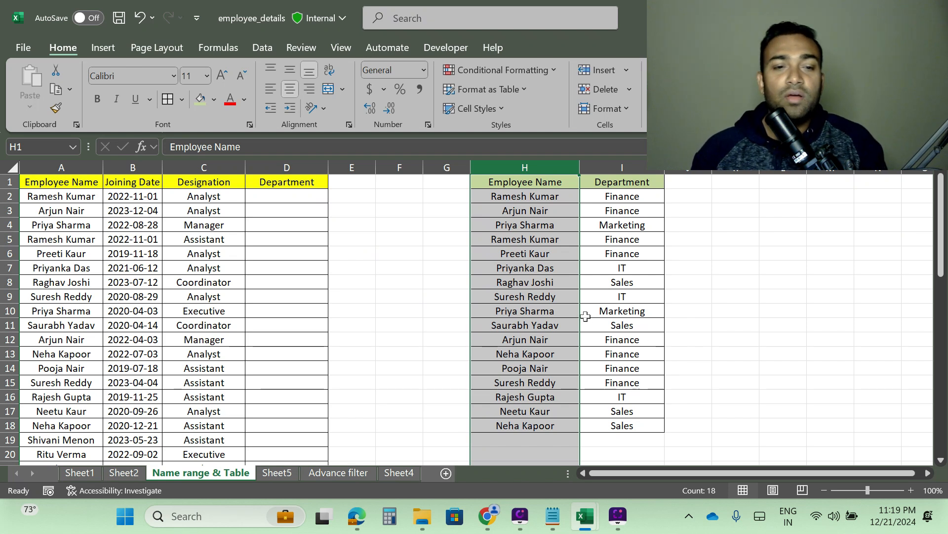
{"action": "left_click", "coordinate": [428, 282]}
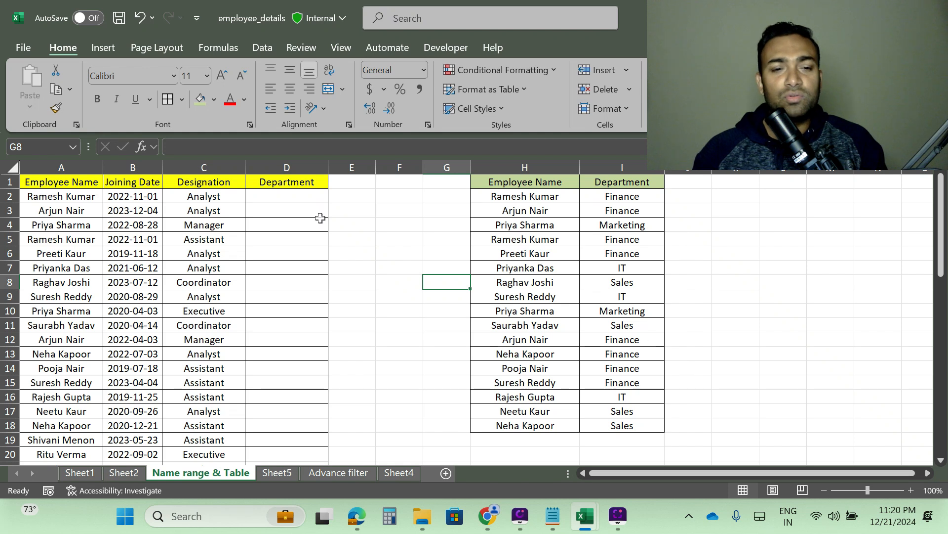
Step: In D2, start a VLOOKUP formula with A2 as the lookup value and columns H:I as the table array
{"action": "left_click", "coordinate": [306, 197]}
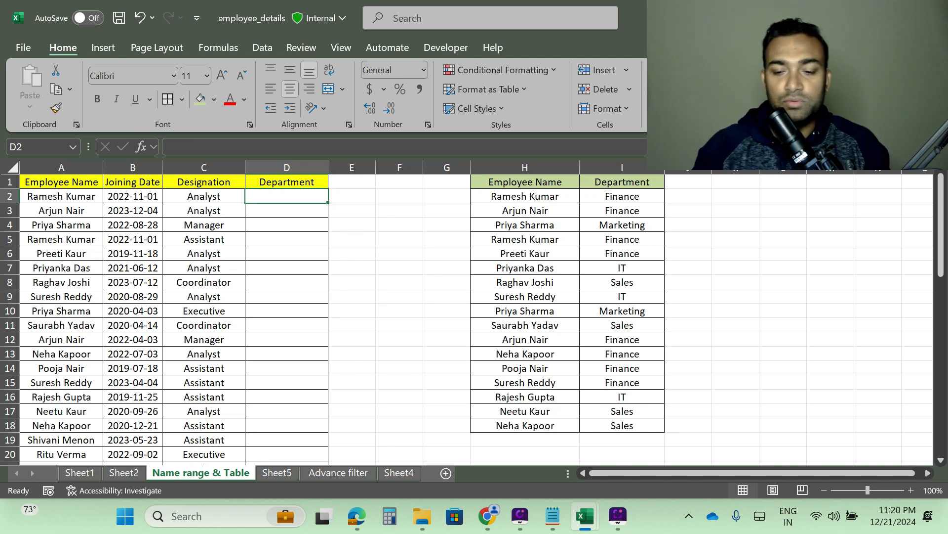
{"action": "type", "text": "=v"}
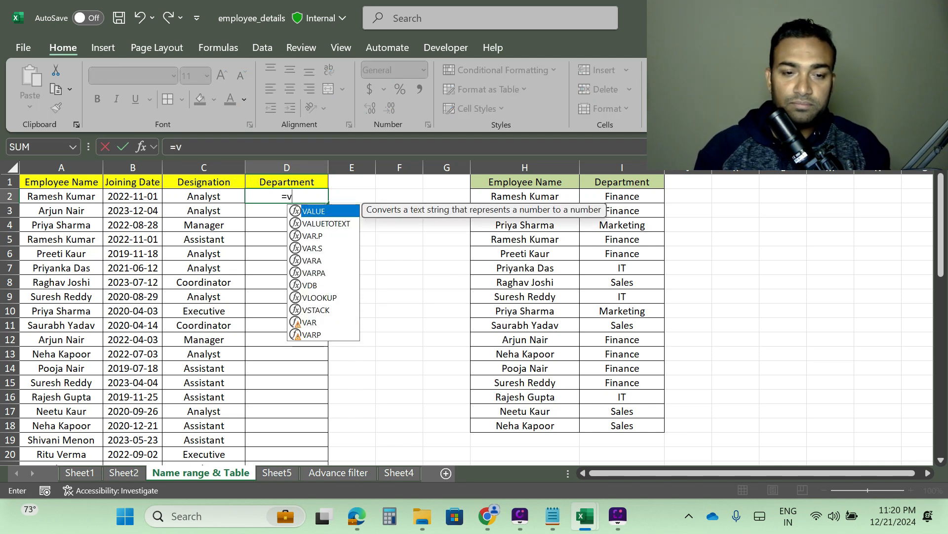
{"action": "type", "text": "loo"}
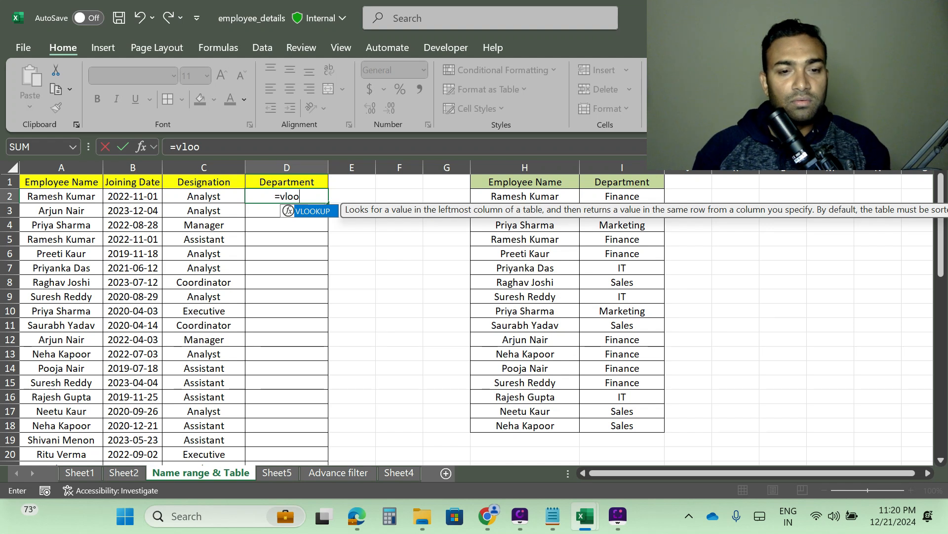
{"action": "key", "text": "Tab"}
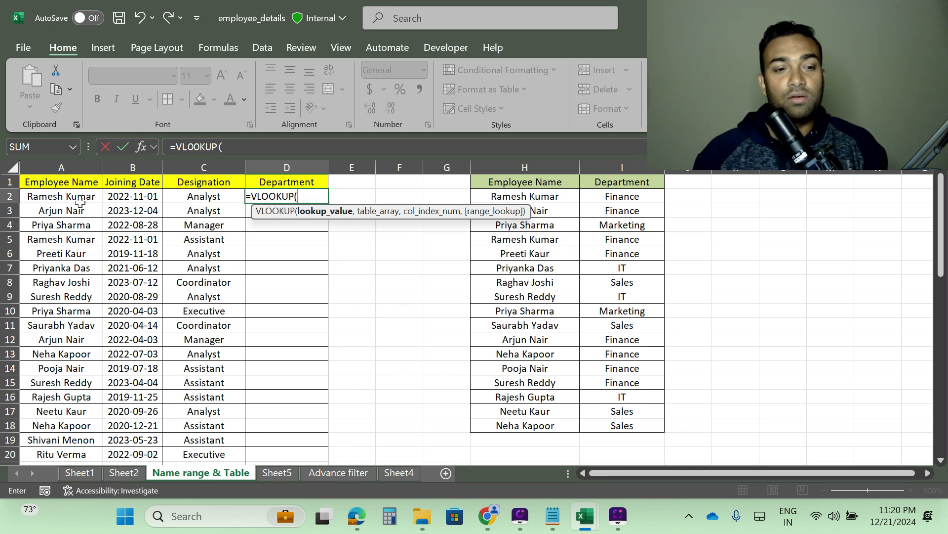
{"action": "left_click", "coordinate": [50, 196]}
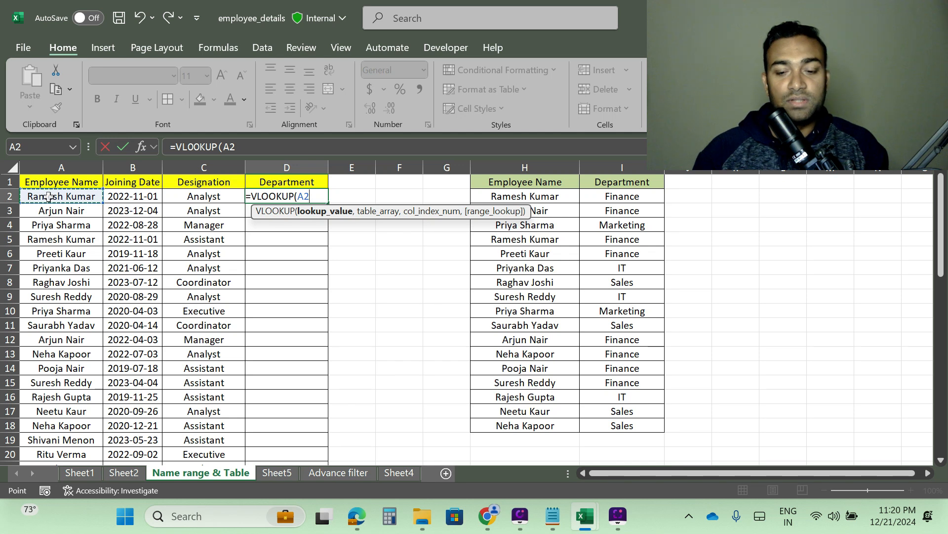
{"action": "type", "text": "."}
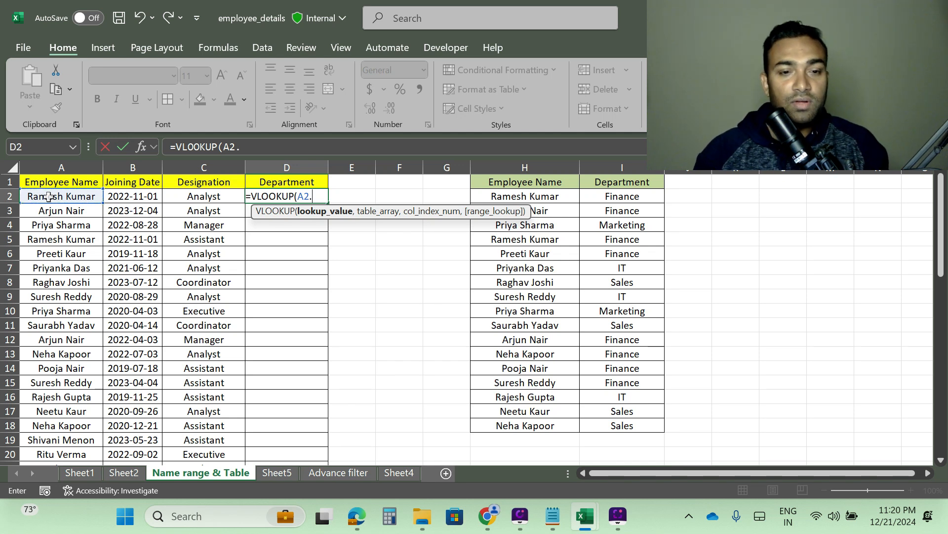
{"action": "key", "text": "BackSpace"}
{"action": "type", "text": ","}
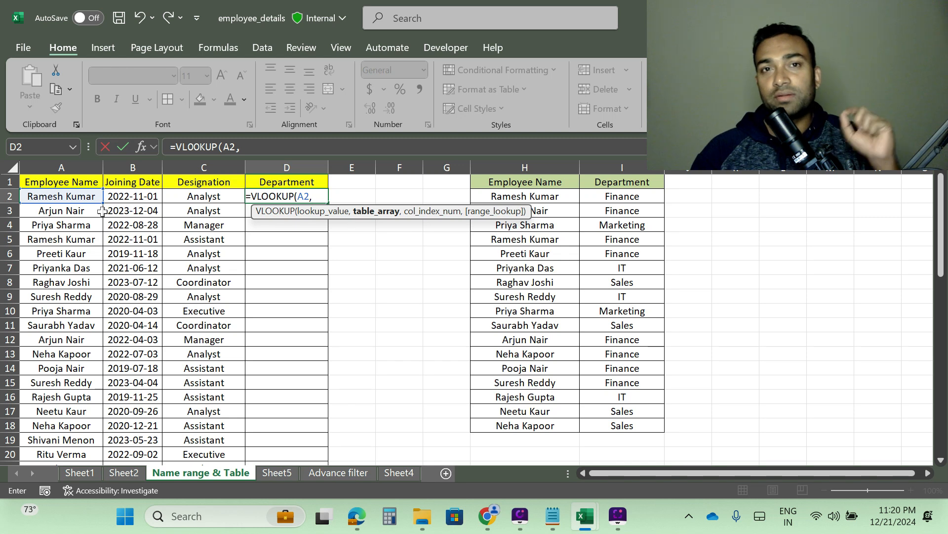
{"action": "left_click", "coordinate": [522, 168]}
{"action": "left_click_drag", "start_coordinate": [604, 168], "coordinate": [626, 164]}
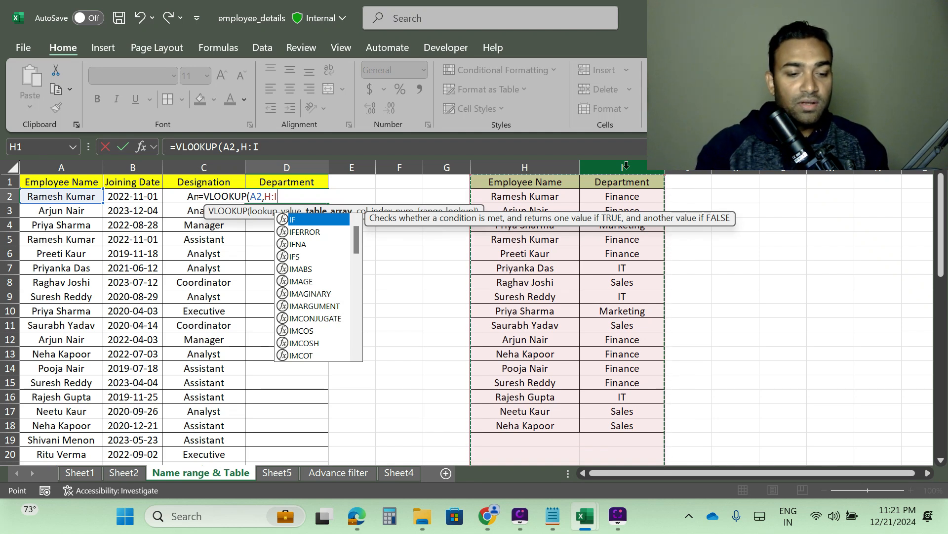
Step: Make the table array absolute as $H:$I, set column index 2 and exact match 0, and enter the formula
{"action": "key", "text": "F4"}
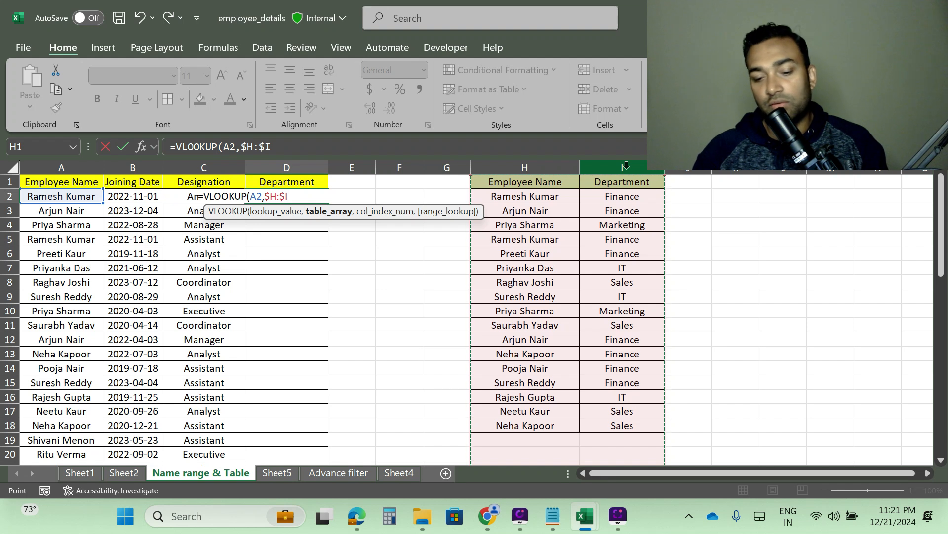
{"action": "type", "text": ","}
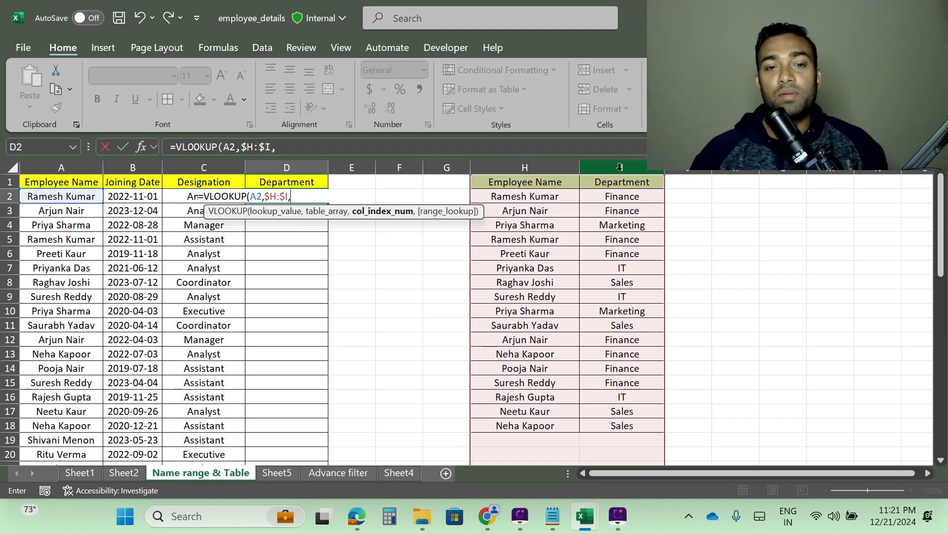
{"action": "type", "text": "2"}
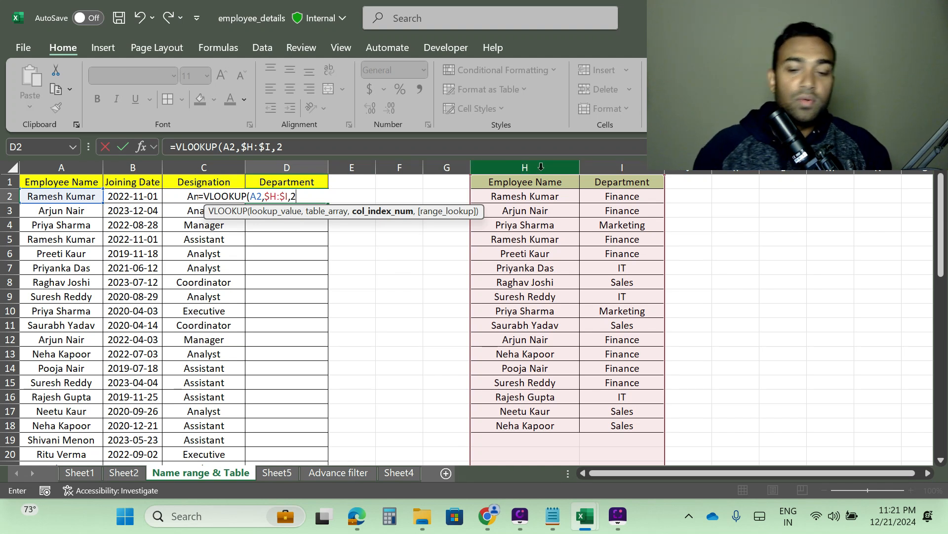
{"action": "type", "text": ","}
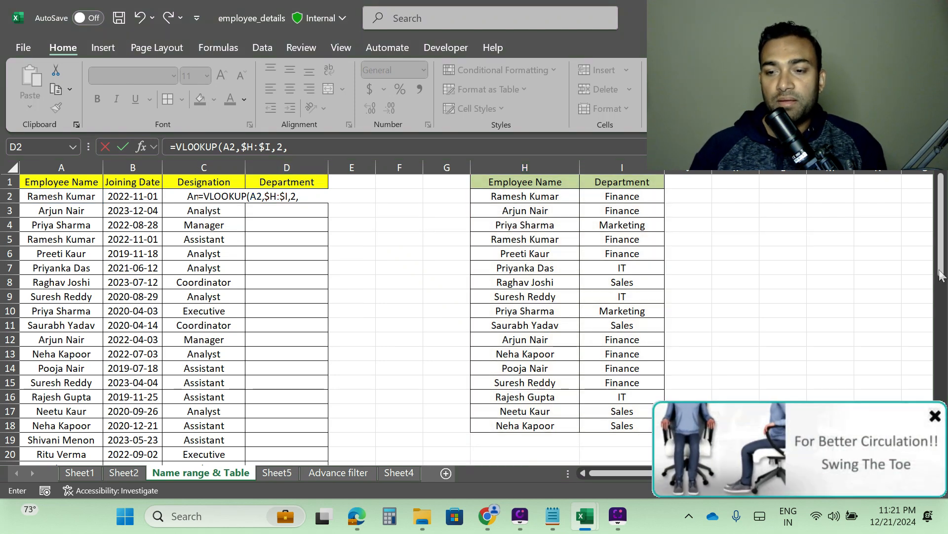
{"action": "left_click", "coordinate": [935, 417]}
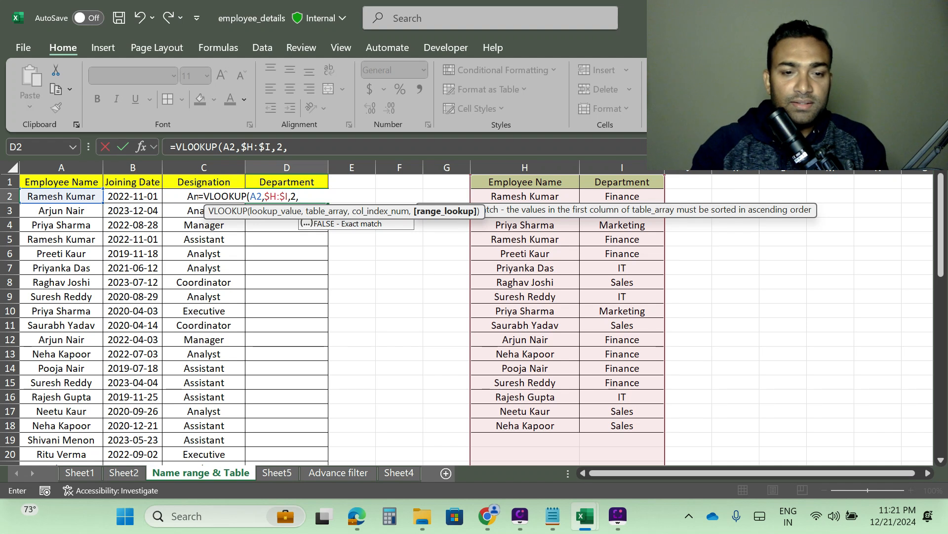
{"action": "type", "text": "0"}
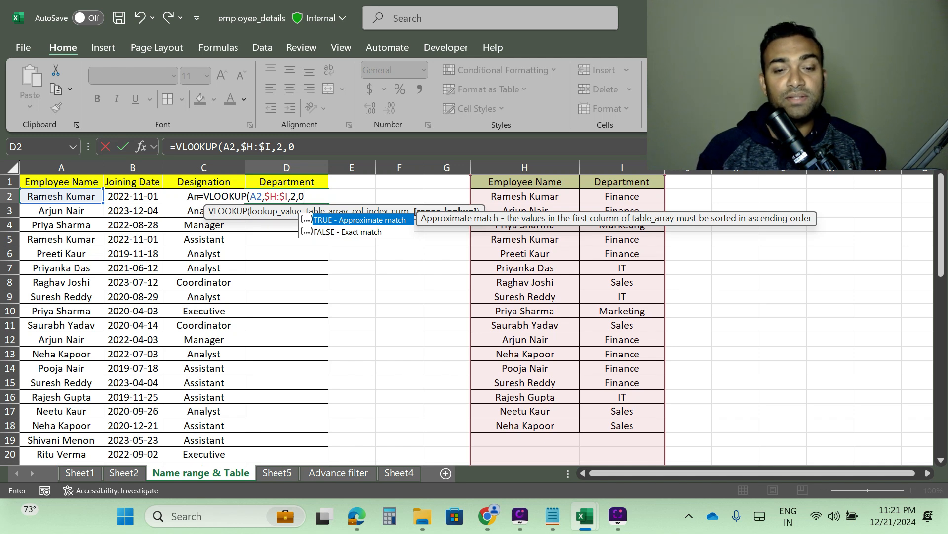
{"action": "key", "text": "Down"}
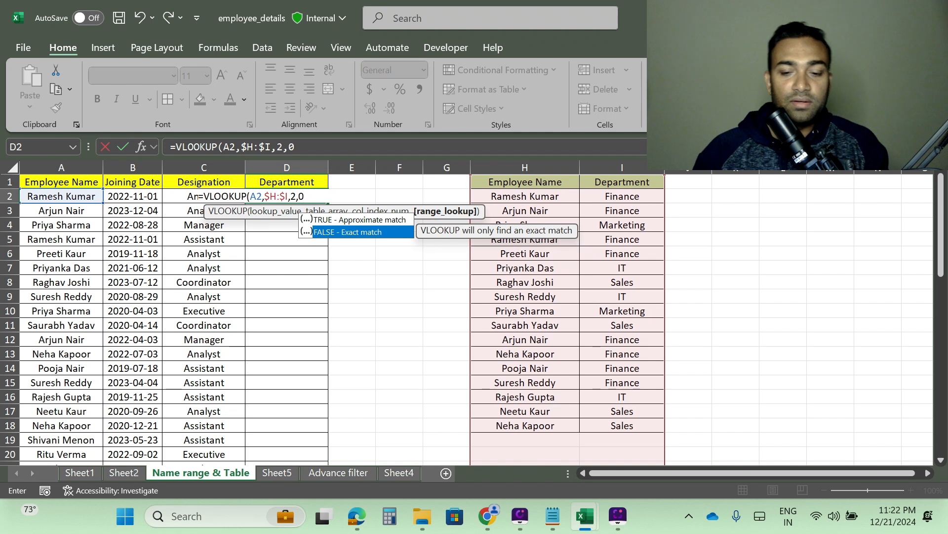
{"action": "key", "text": "Return"}
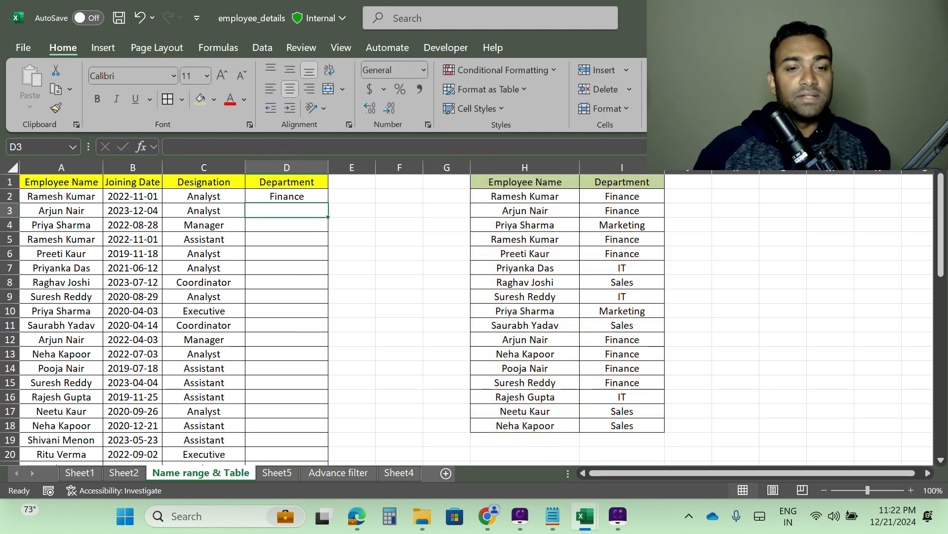
Step: Fill the D2 VLOOKUP formula down the Department column for all employees
{"action": "left_click", "coordinate": [296, 198]}
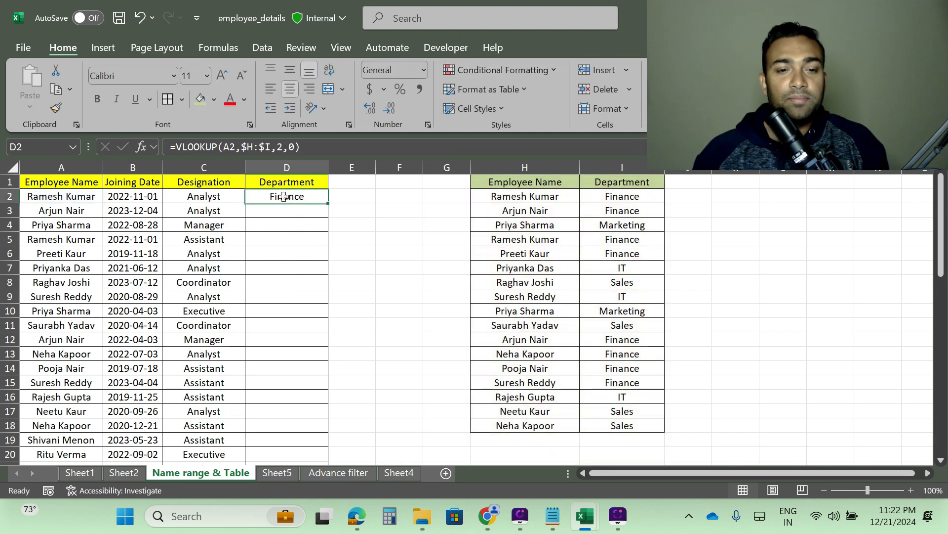
{"action": "double_click", "coordinate": [329, 206]}
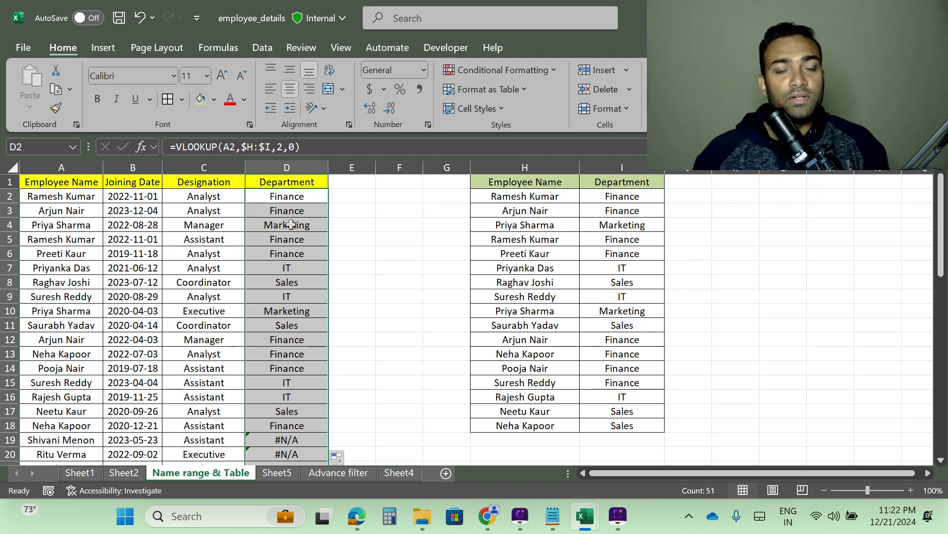
{"action": "scroll", "coordinate": [317, 248], "scroll_direction": "down", "scroll_amount": 4}
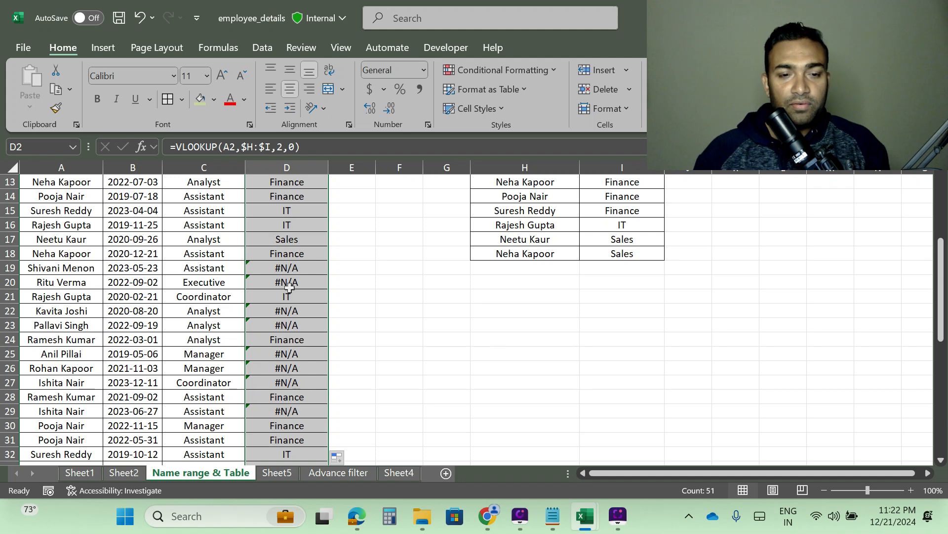
{"action": "scroll", "coordinate": [296, 280], "scroll_direction": "down", "scroll_amount": 10}
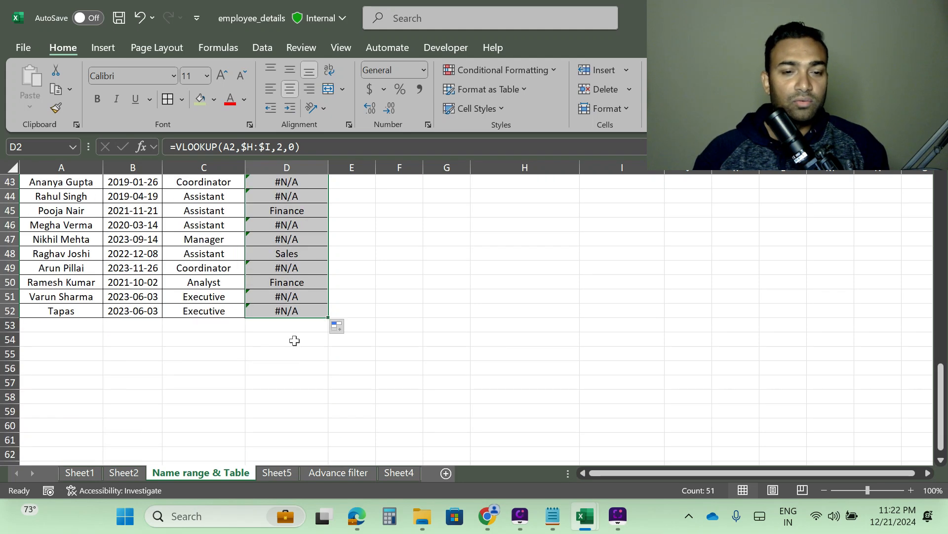
{"action": "scroll", "coordinate": [295, 339], "scroll_direction": "up", "scroll_amount": 14}
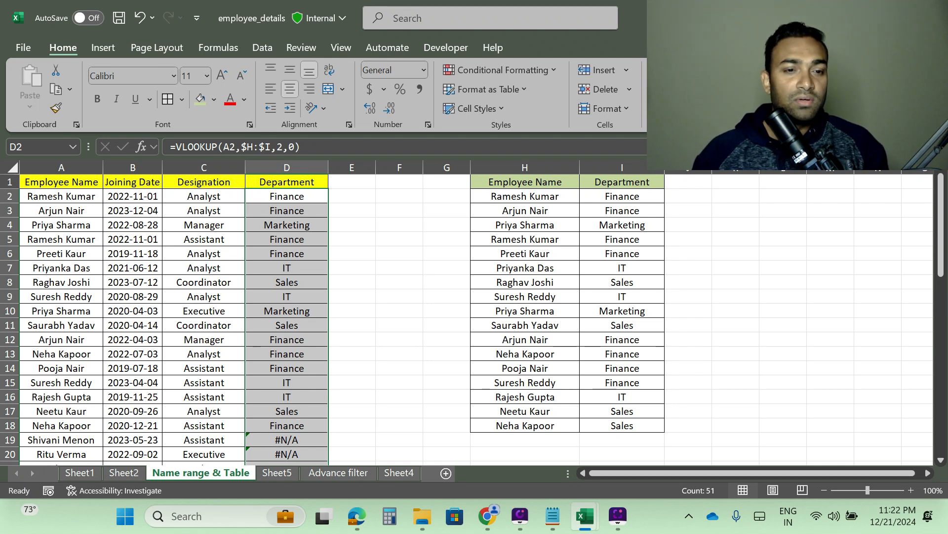
Step: Edit the D2 formula and wrap the VLOOKUP inside an IFERROR function
{"action": "left_click", "coordinate": [176, 147]}
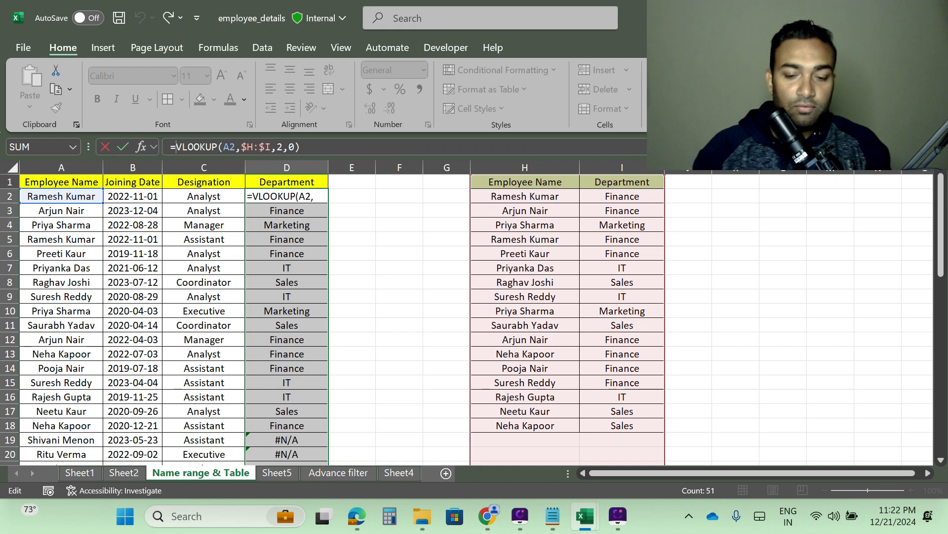
{"action": "type", "text": "iferror"}
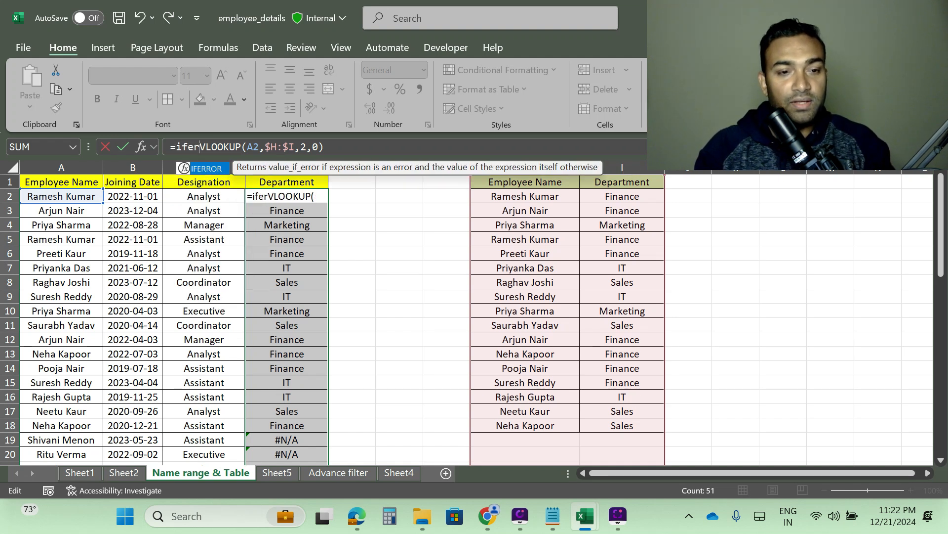
{"action": "key", "text": "Tab"}
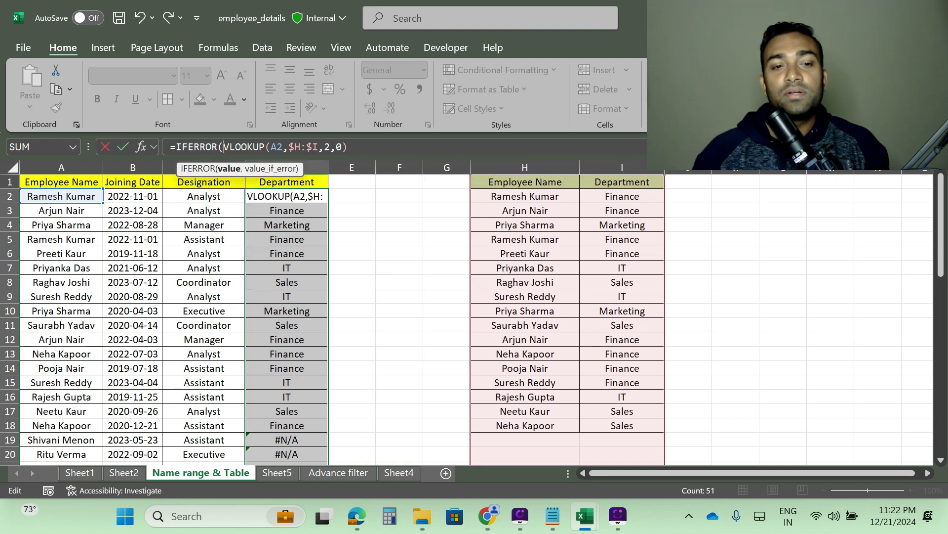
Step: Add " Left" as the IFERROR fallback text at the end of the D2 formula and enter it
{"action": "left_click", "coordinate": [349, 147]}
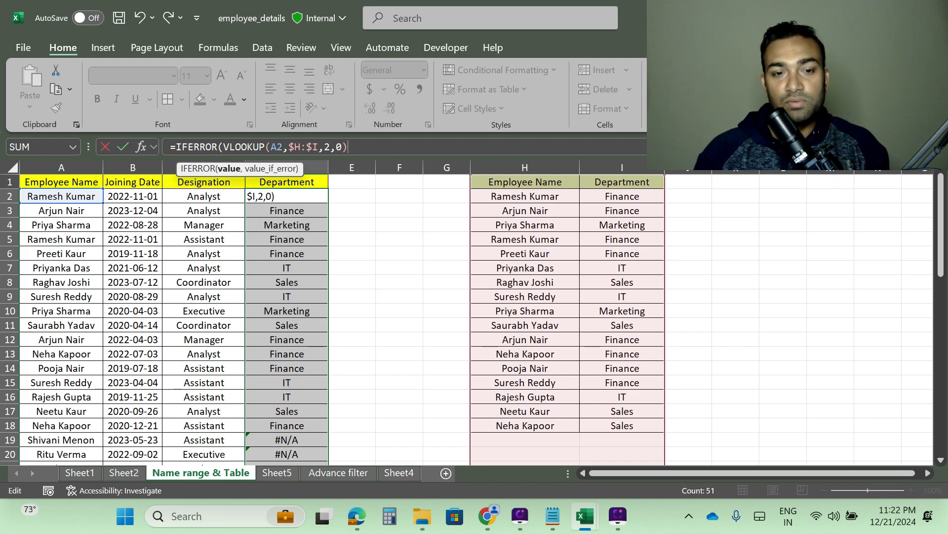
{"action": "type", "text": ","}
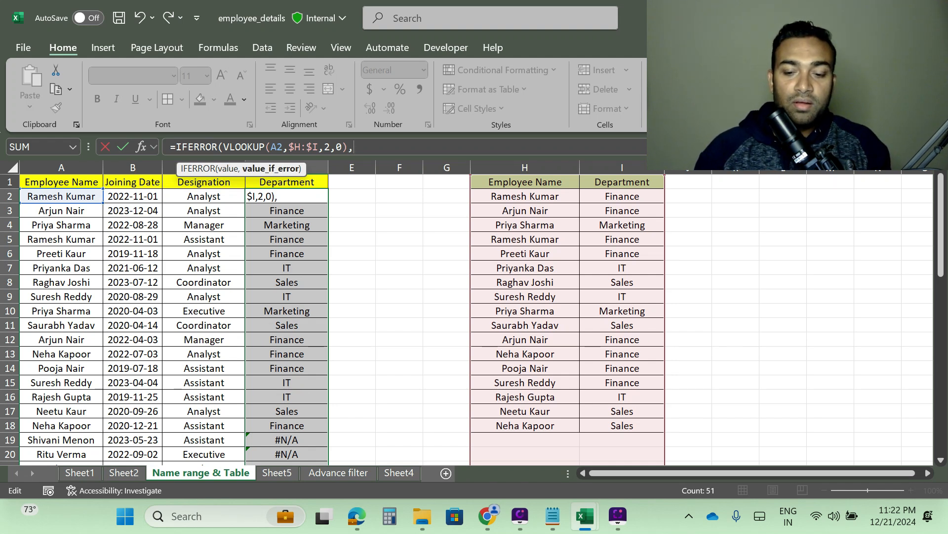
{"action": "type", "text": "\" Lef"}
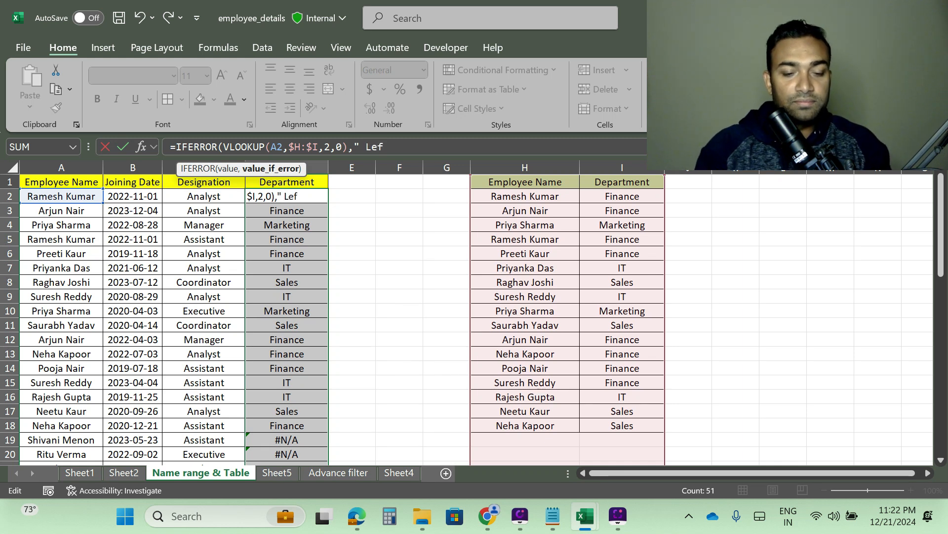
{"action": "type", "text": "t"}
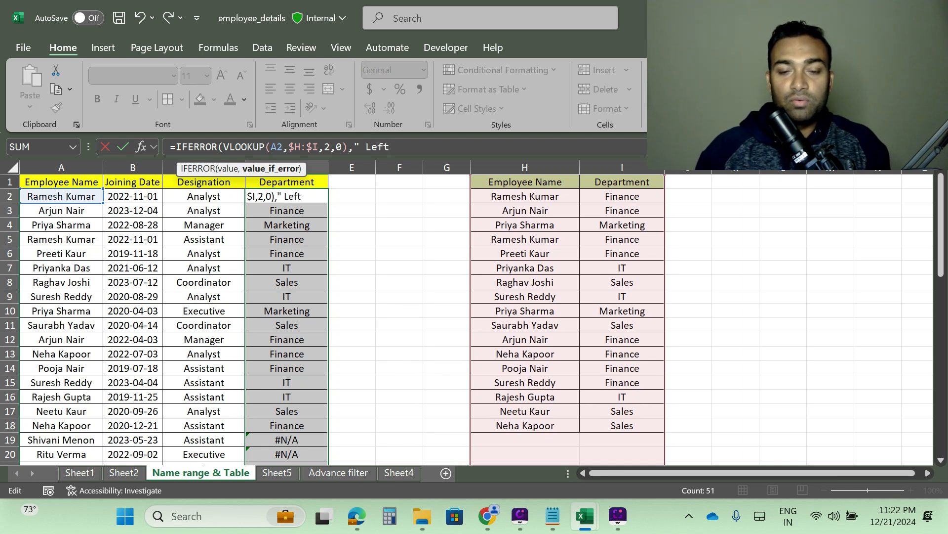
{"action": "type", "text": "\")"}
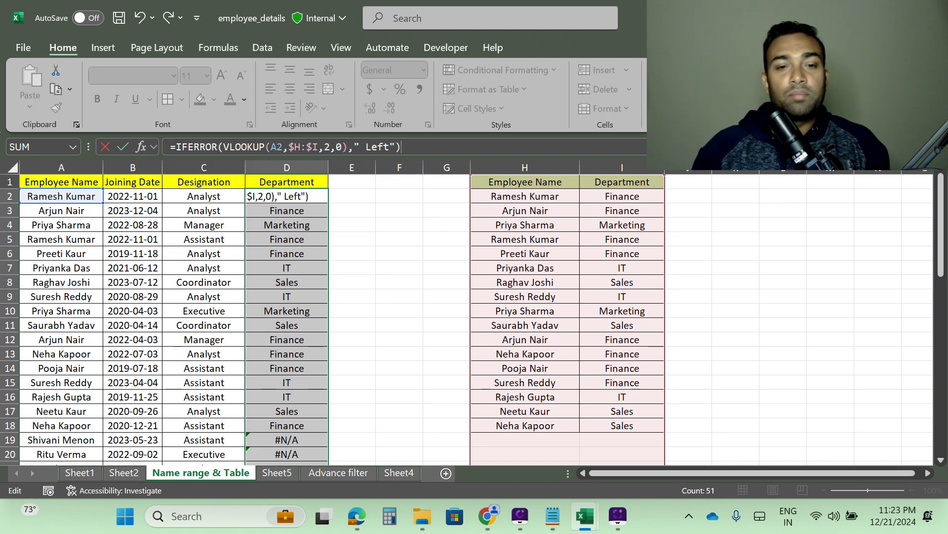
{"action": "key", "text": "ctrl+Return"}
Step: Fill the IFERROR formula from D2 down the whole Department column
{"action": "left_click", "coordinate": [297, 199]}
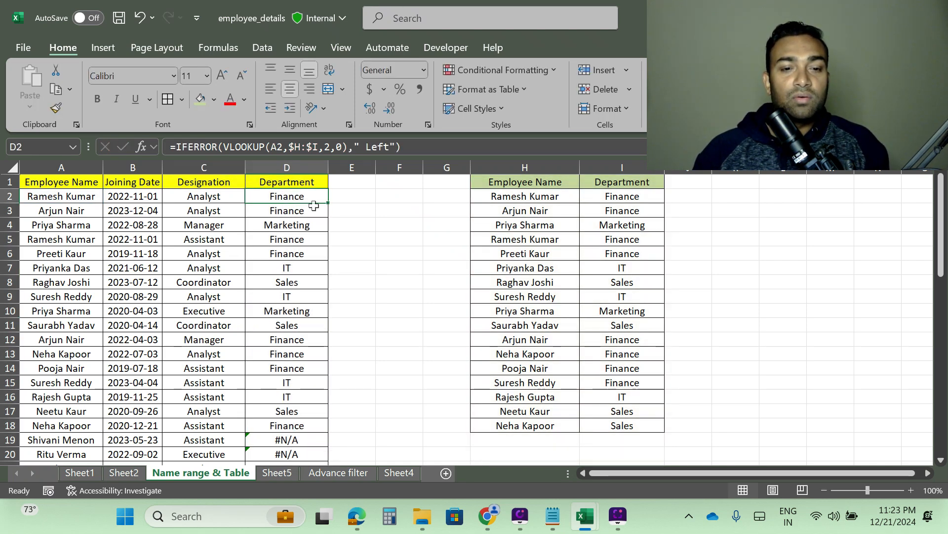
{"action": "double_click", "coordinate": [329, 204]}
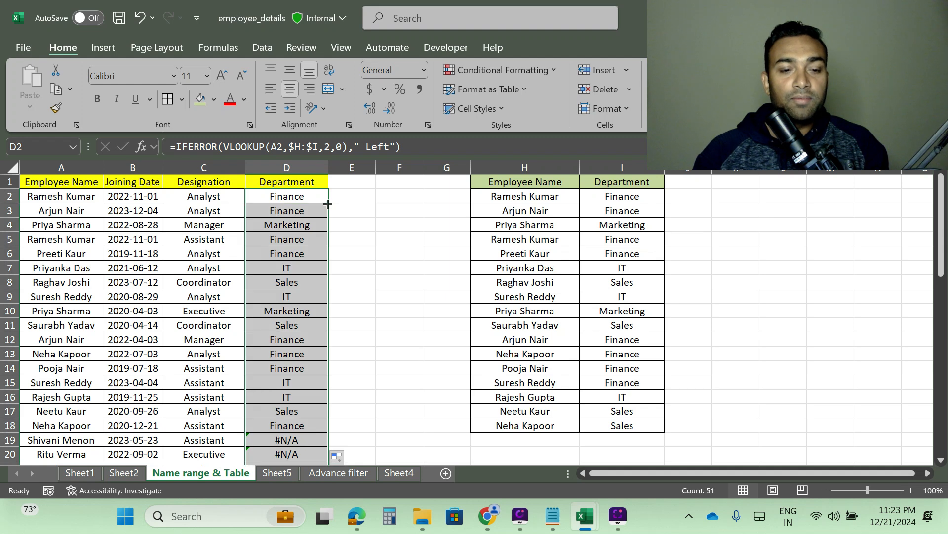
{"action": "scroll", "coordinate": [316, 267], "scroll_direction": "down", "scroll_amount": 11}
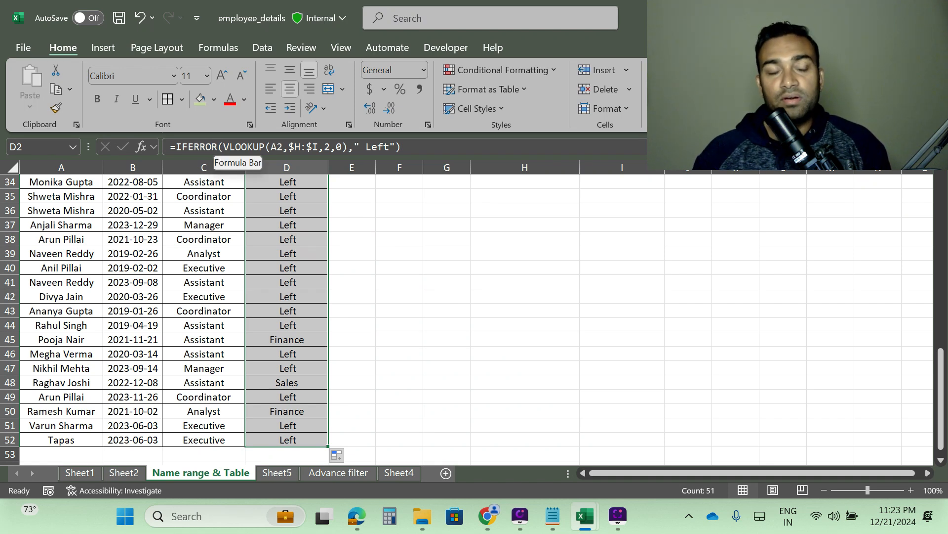
{"action": "scroll", "coordinate": [317, 366], "scroll_direction": "up", "scroll_amount": 11}
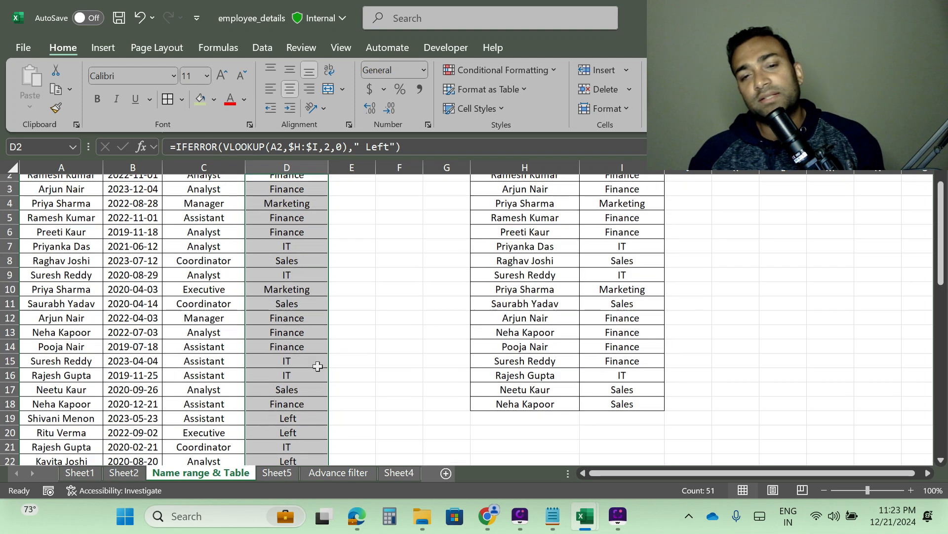
{"action": "scroll", "coordinate": [318, 366], "scroll_direction": "up", "scroll_amount": 1}
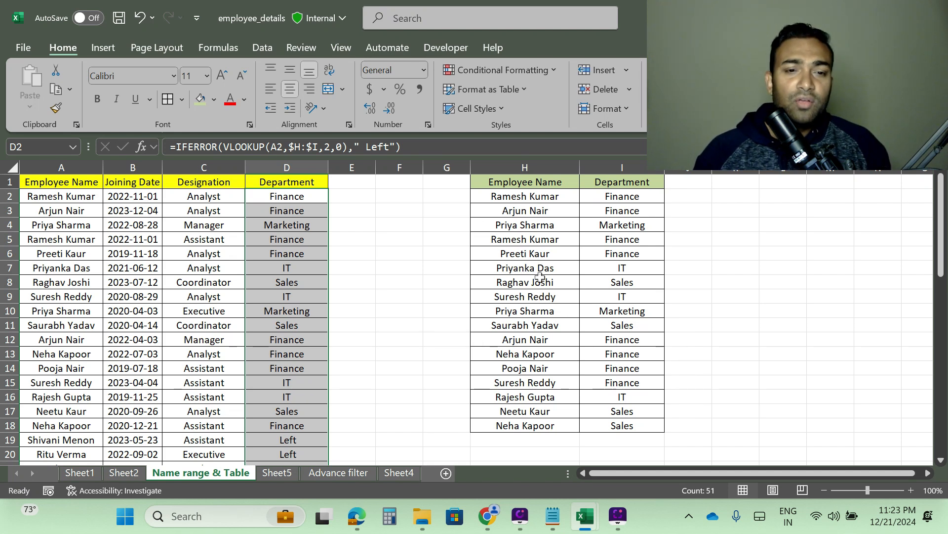
{"action": "left_click", "coordinate": [319, 147]}
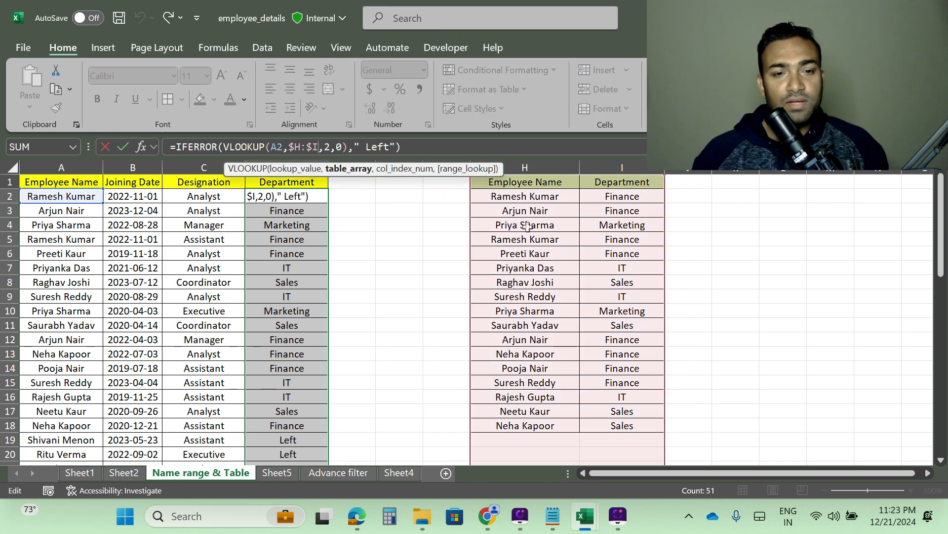
{"action": "left_click", "coordinate": [524, 212]}
{"action": "left_click_drag", "start_coordinate": [512, 182], "coordinate": [623, 411]}
{"action": "left_click_drag", "start_coordinate": [525, 268], "coordinate": [523, 254]}
Step: Select the lookup table H2:I18 and define it as a named range called E_Dept
{"action": "left_click", "coordinate": [512, 198]}
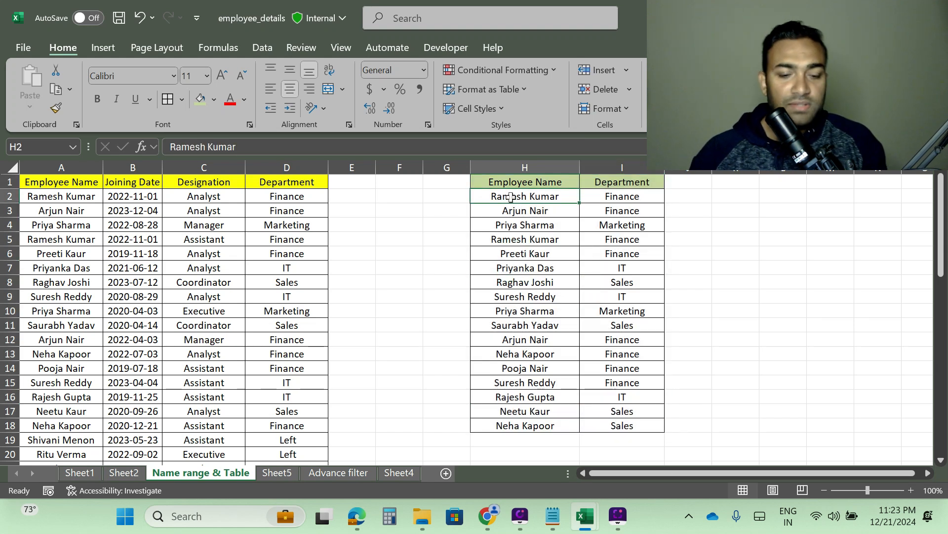
{"action": "key", "text": "shift+Right"}
{"action": "key", "text": "shift+Down"}
{"action": "key", "text": "shift+Down"}
{"action": "key", "text": "shift+Down"}
{"action": "key", "text": "shift+Down"}
{"action": "key", "text": "shift+Down"}
{"action": "key", "text": "shift+Down"}
{"action": "key", "text": "shift+Down"}
{"action": "key", "text": "shift+Down"}
{"action": "key", "text": "shift+Down"}
{"action": "key", "text": "shift+Down"}
{"action": "key", "text": "shift+Down"}
{"action": "key", "text": "shift+Down"}
{"action": "key", "text": "shift+Down"}
{"action": "key", "text": "shift+Down"}
{"action": "key", "text": "shift+Down"}
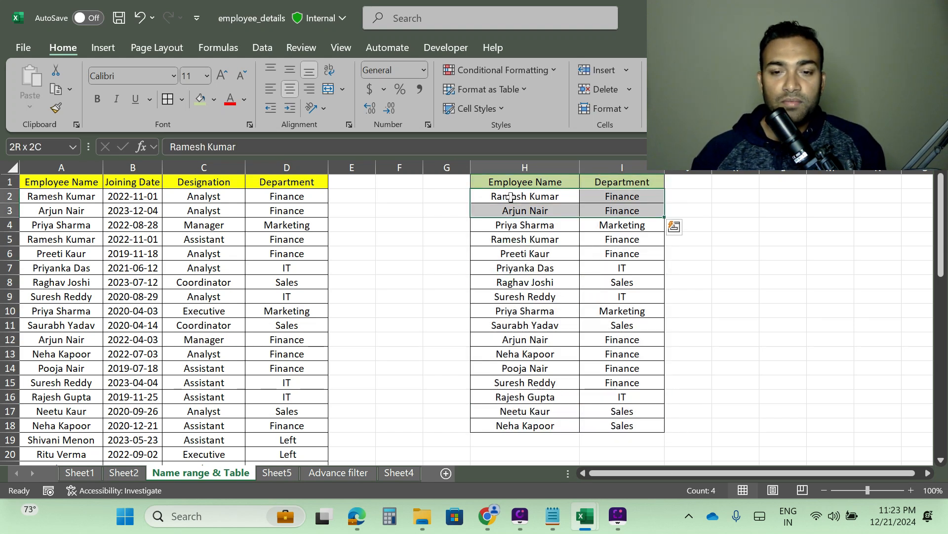
{"action": "key", "text": "shift+Down"}
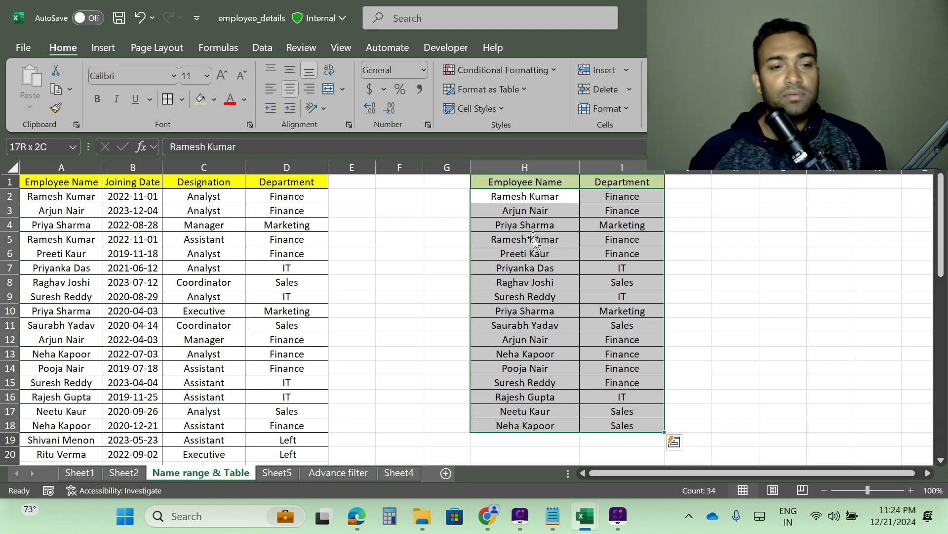
{"action": "left_click", "coordinate": [18, 147]}
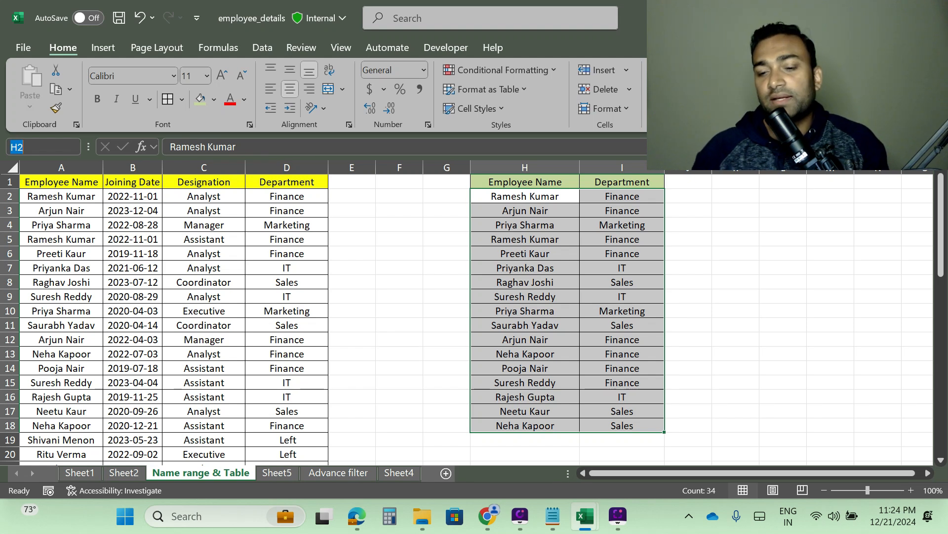
{"action": "key", "text": "BackSpace"}
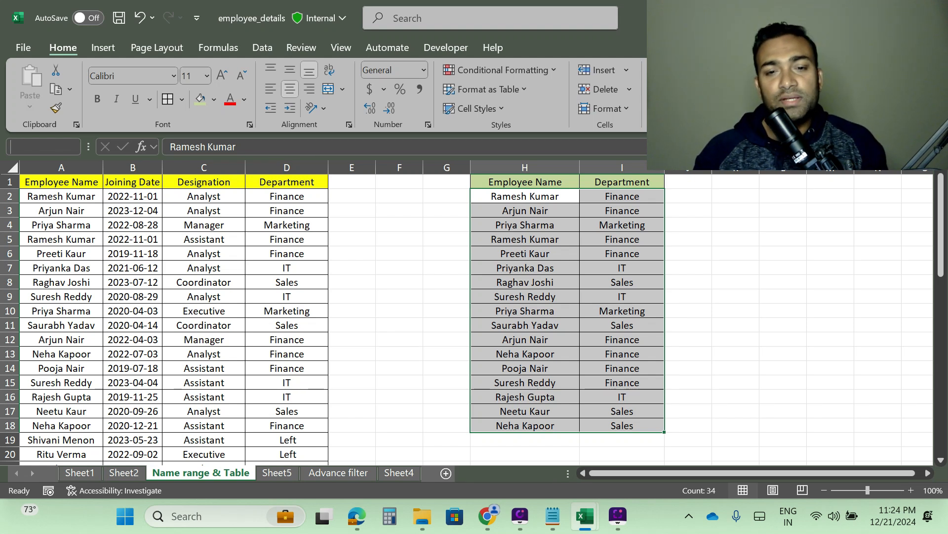
{"action": "type", "text": "Em"}
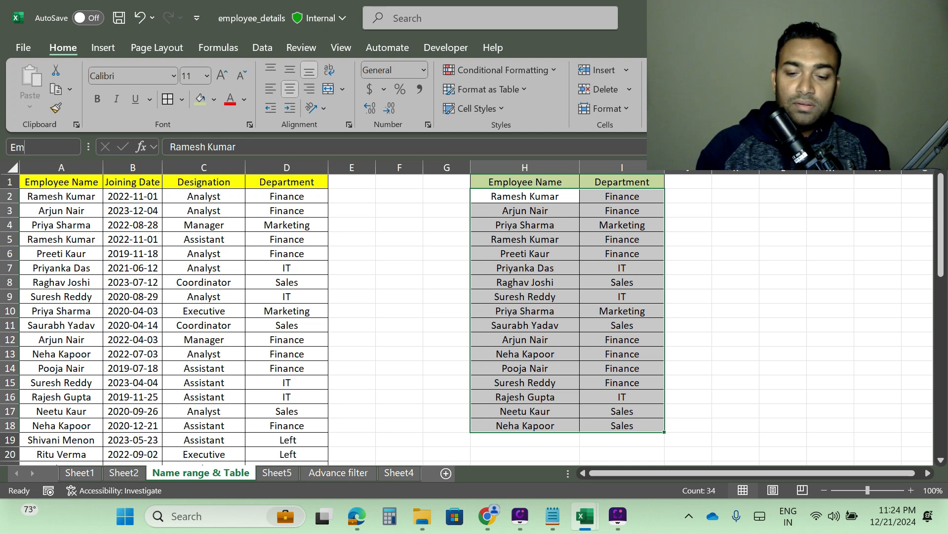
{"action": "type", "text": "p"}
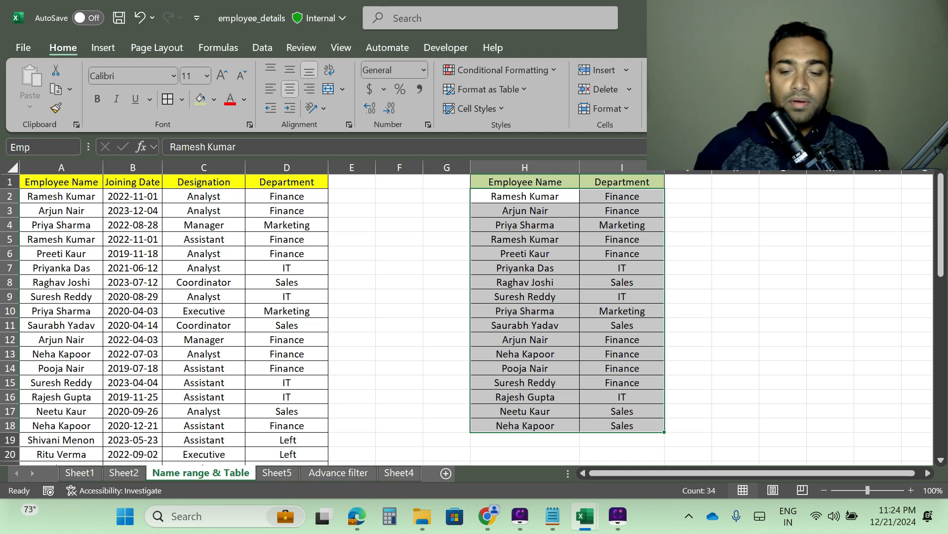
{"action": "key", "text": "BackSpace"}
{"action": "key", "text": "BackSpace"}
{"action": "key", "text": "BackSpace"}
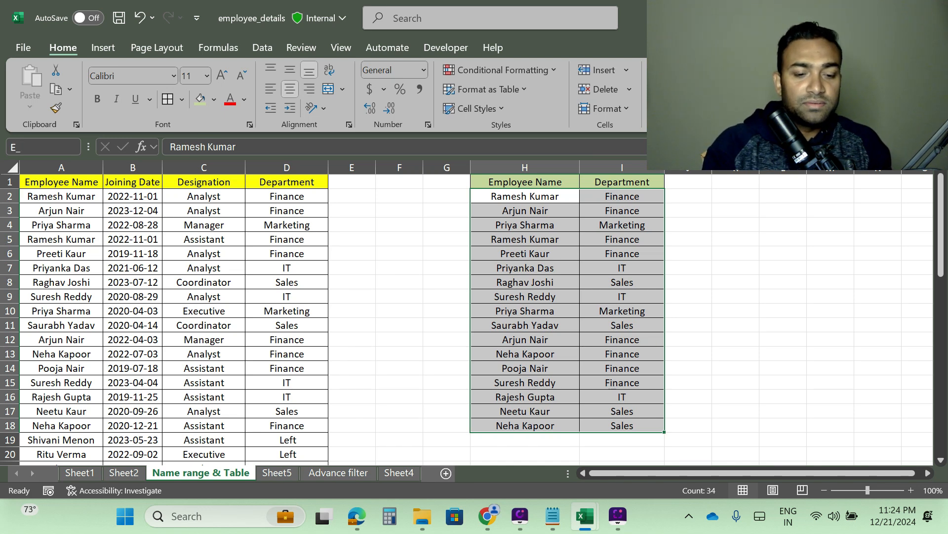
{"action": "type", "text": "Dep"}
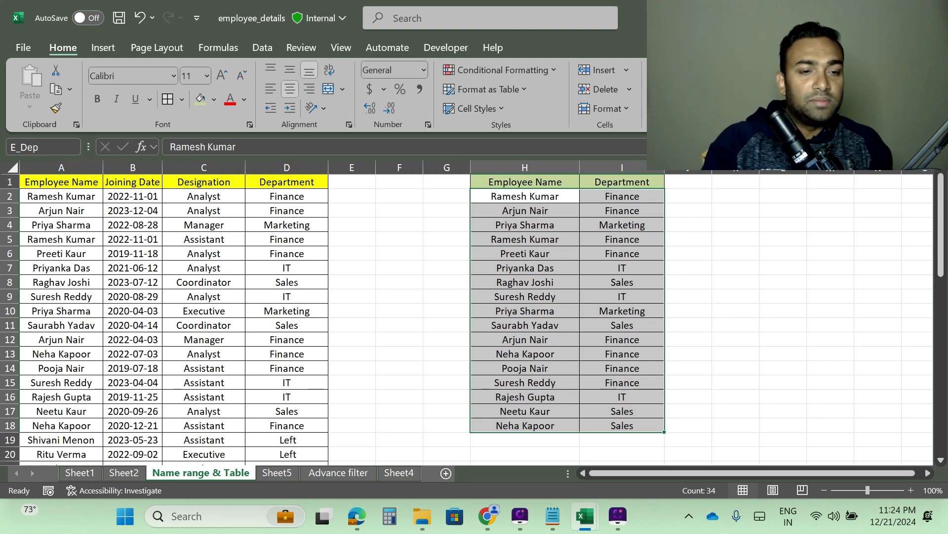
{"action": "type", "text": "t"}
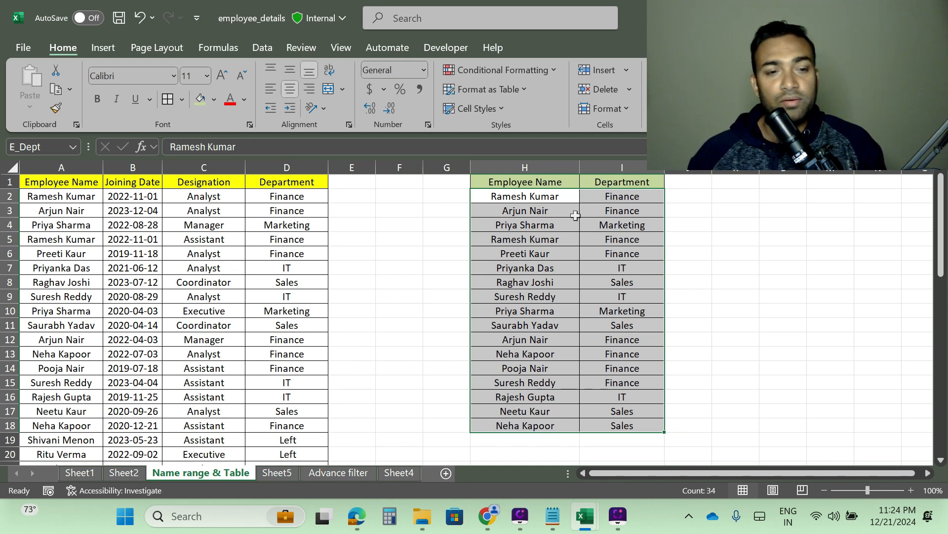
Step: Delete the existing formula from cell D2
{"action": "left_click", "coordinate": [276, 197]}
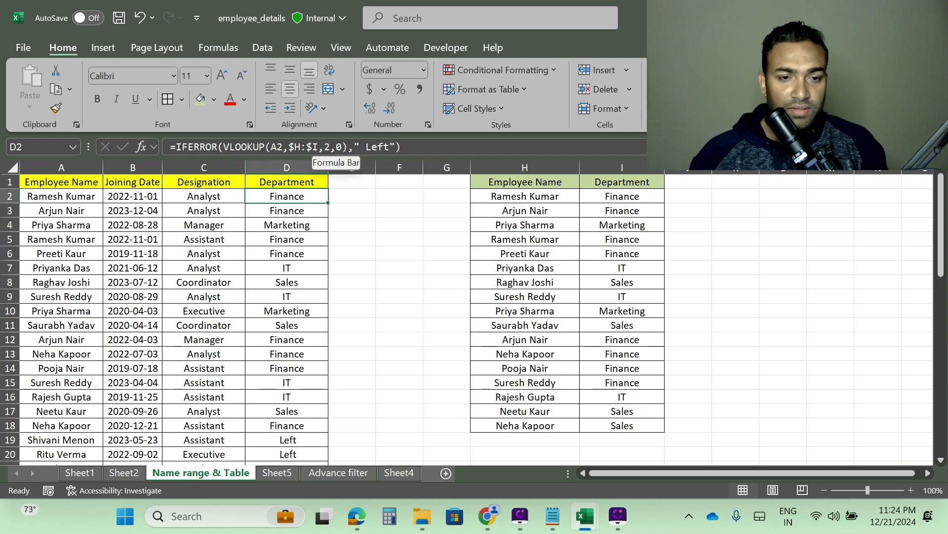
{"action": "left_click", "coordinate": [315, 147]}
{"action": "key", "text": "BackSpace"}
{"action": "key", "text": "BackSpace"}
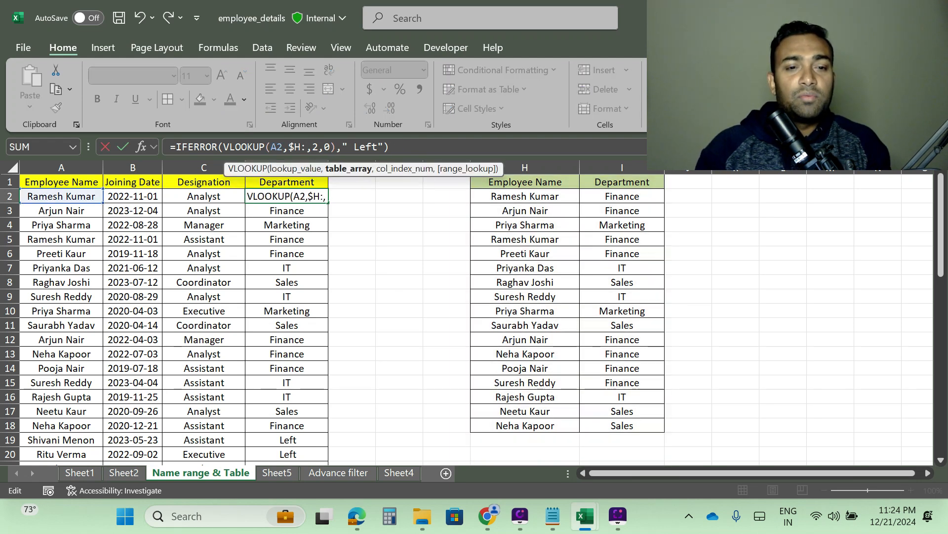
{"action": "key", "text": "BackSpace"}
{"action": "key", "text": "BackSpace"}
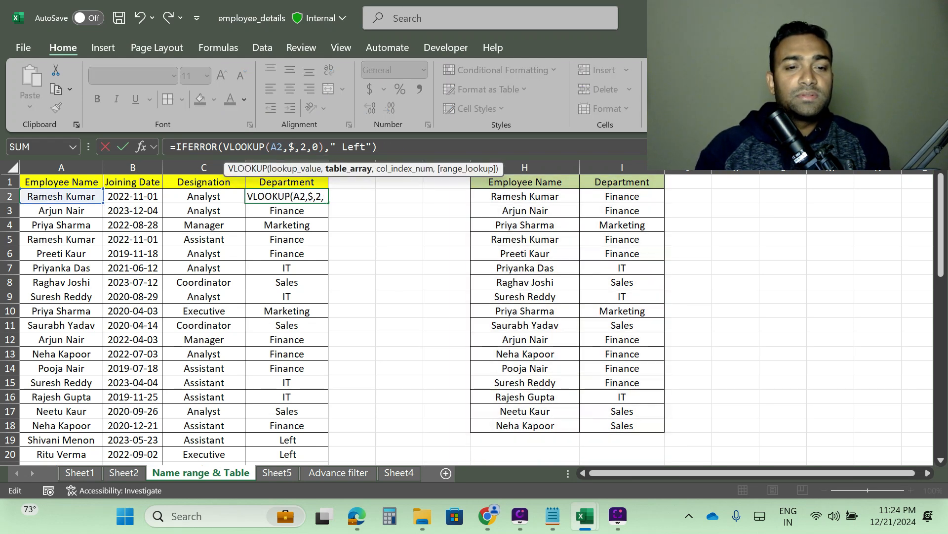
{"action": "key", "text": "BackSpace"}
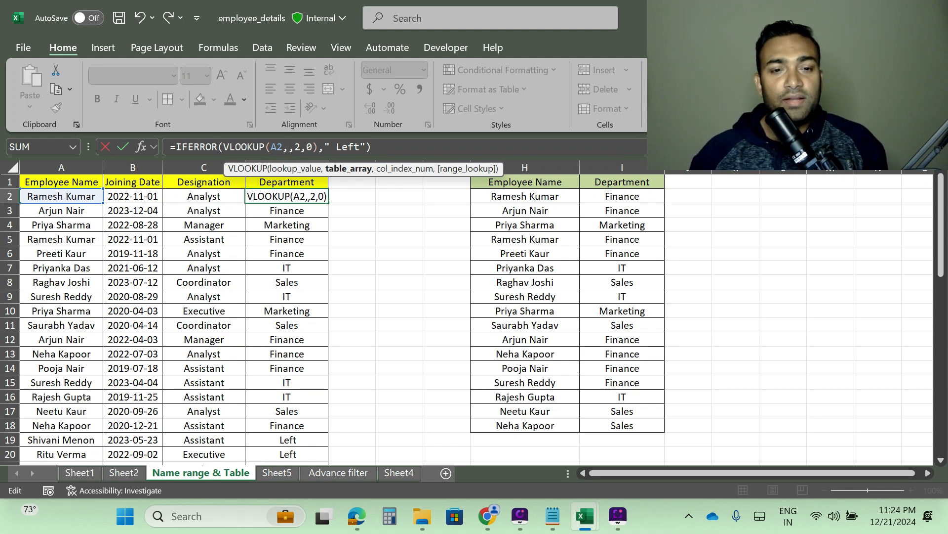
{"action": "left_click", "coordinate": [372, 147]}
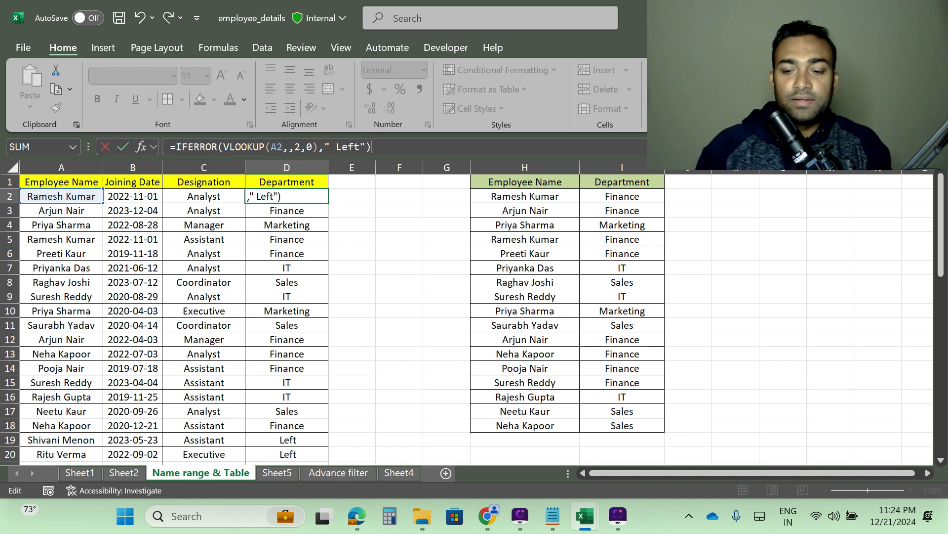
{"action": "key", "text": "BackSpace"}
{"action": "key", "text": "BackSpace"}
{"action": "key", "text": "BackSpace"}
{"action": "key", "text": "BackSpace"}
{"action": "key", "text": "BackSpace"}
{"action": "key", "text": "BackSpace"}
{"action": "key", "text": "BackSpace"}
{"action": "key", "text": "BackSpace"}
{"action": "key", "text": "BackSpace"}
{"action": "key", "text": "BackSpace"}
{"action": "key", "text": "BackSpace"}
{"action": "key", "text": "BackSpace"}
{"action": "key", "text": "BackSpace"}
{"action": "key", "text": "BackSpace"}
{"action": "key", "text": "BackSpace"}
{"action": "key", "text": "BackSpace"}
{"action": "key", "text": "BackSpace"}
{"action": "key", "text": "BackSpace"}
{"action": "key", "text": "BackSpace"}
{"action": "key", "text": "BackSpace"}
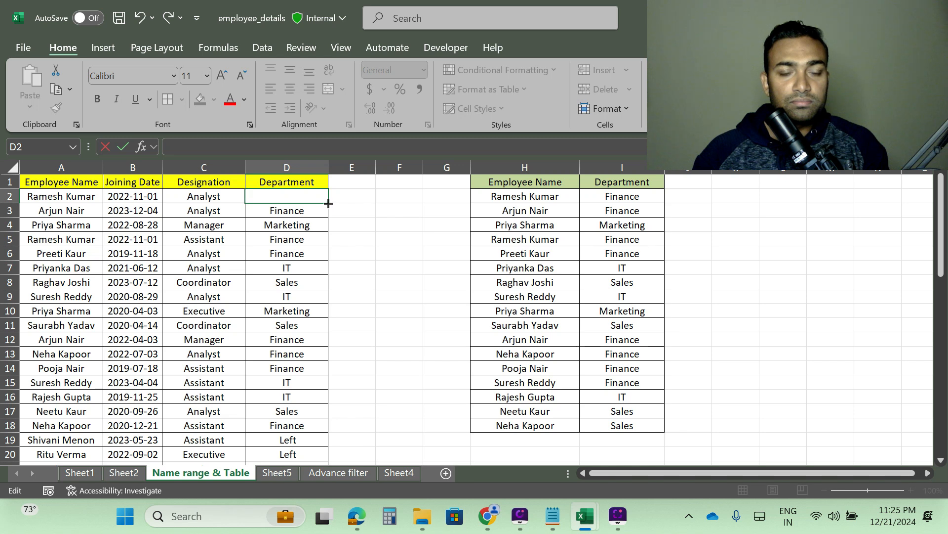
{"action": "left_click", "coordinate": [361, 211]}
Step: Enter =VLOOKUP(A2,E_Dept,2,0) in cell D2, using the E_Dept named range as the lookup table
{"action": "left_click", "coordinate": [285, 197]}
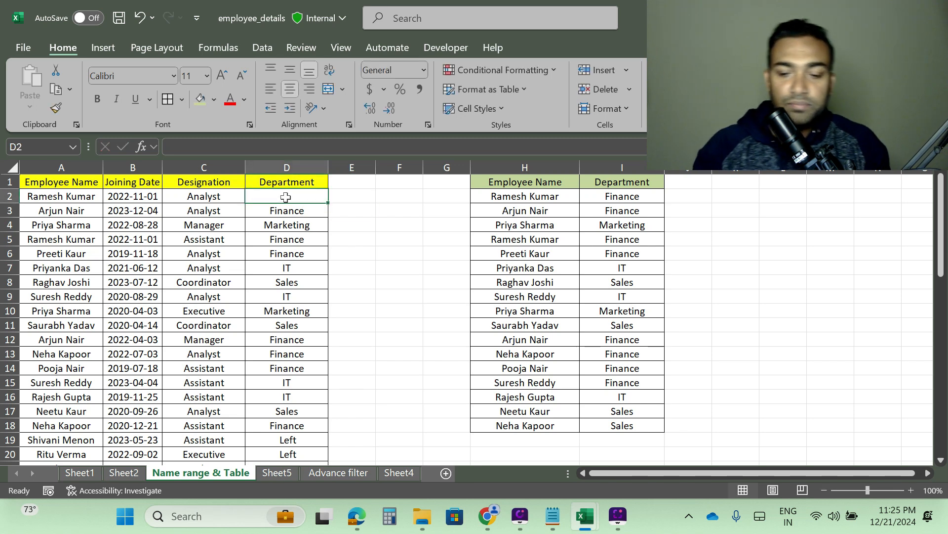
{"action": "type", "text": "=vlook"}
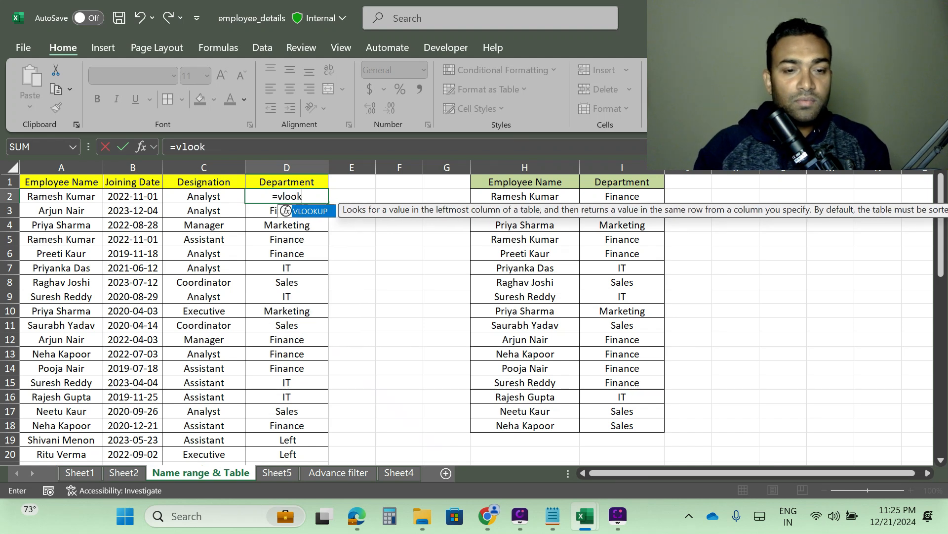
{"action": "key", "text": "Tab"}
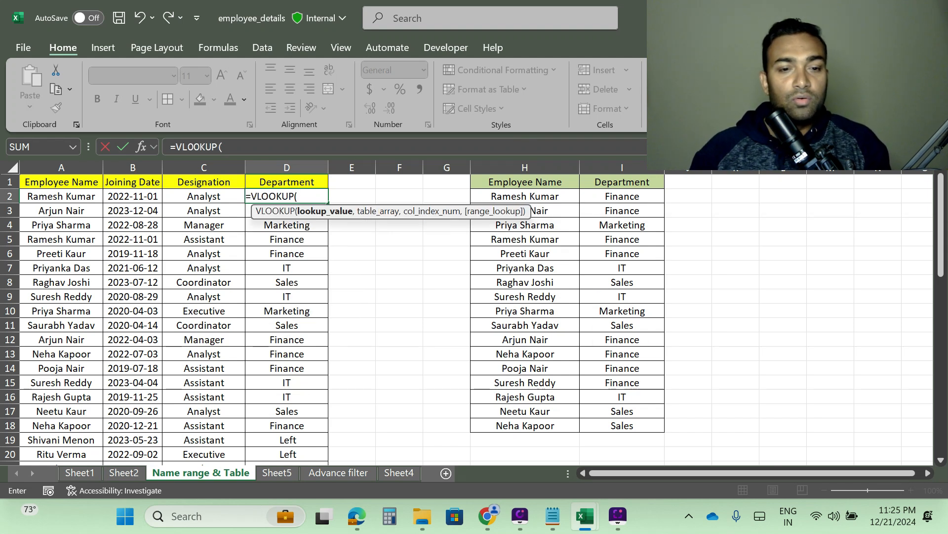
{"action": "left_click", "coordinate": [74, 198]}
{"action": "type", "text": ","}
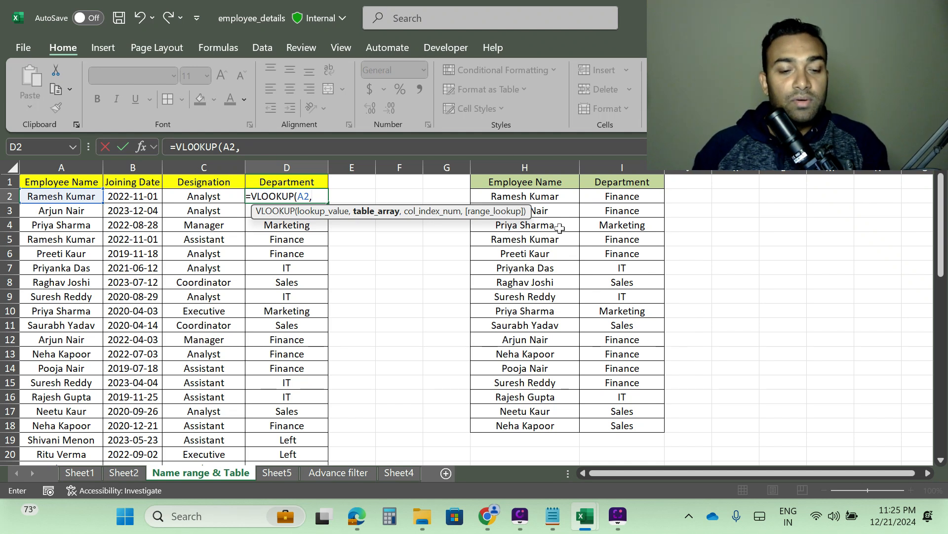
{"action": "type", "text": "e"}
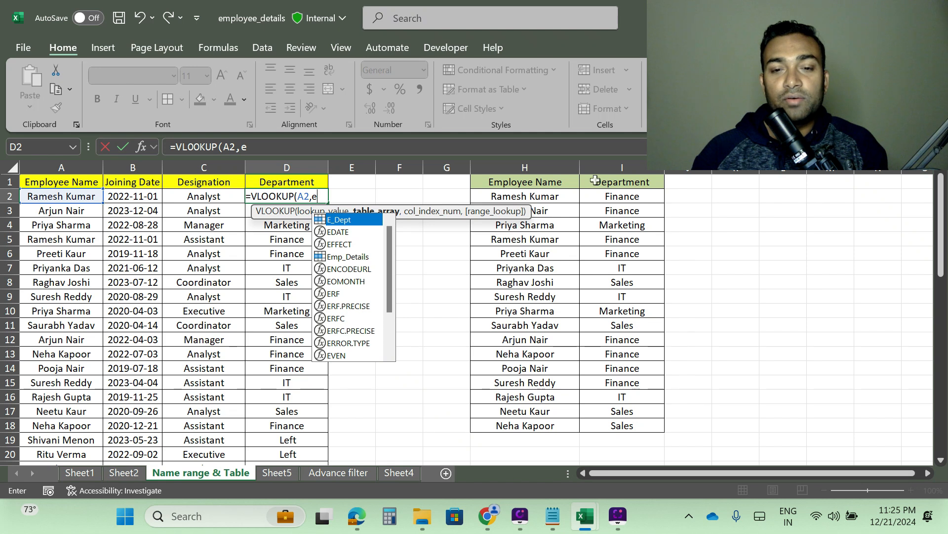
{"action": "double_click", "coordinate": [342, 221]}
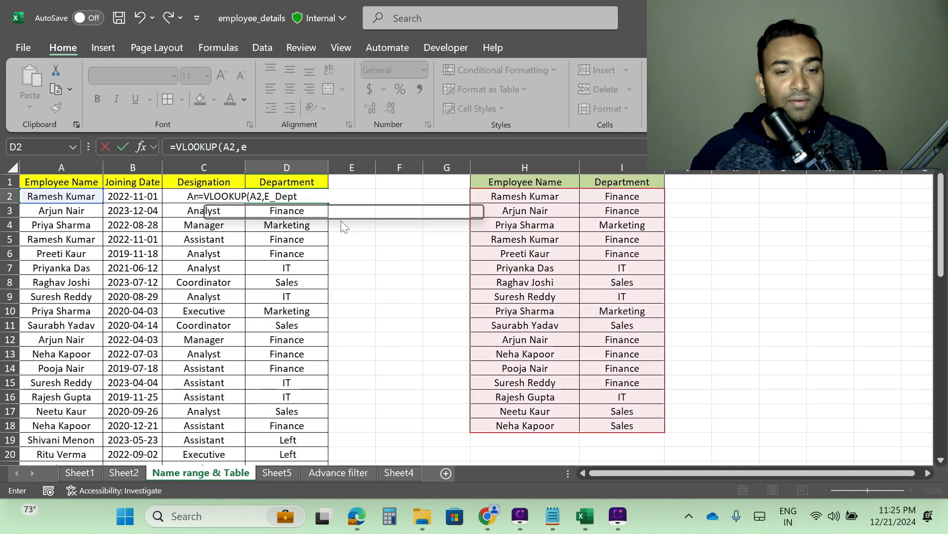
{"action": "type", "text": ","}
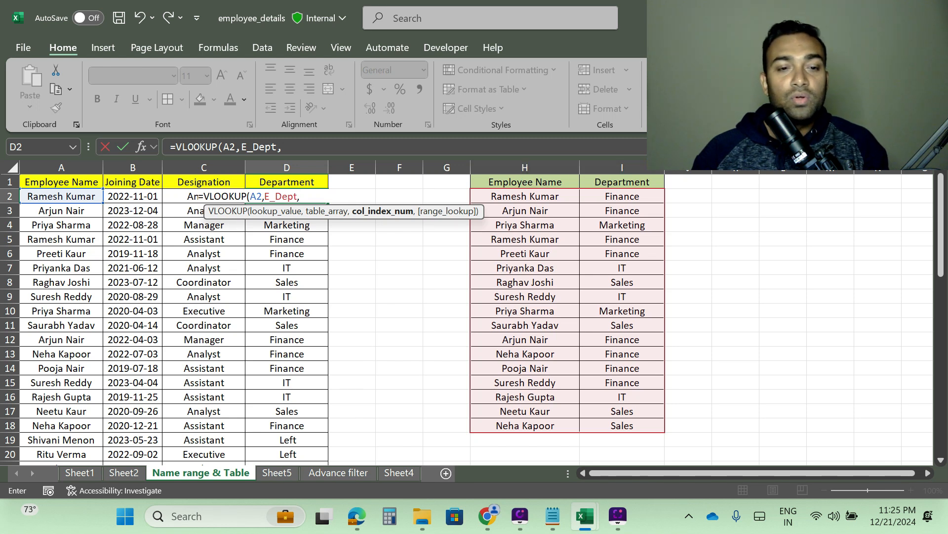
{"action": "type", "text": "2"}
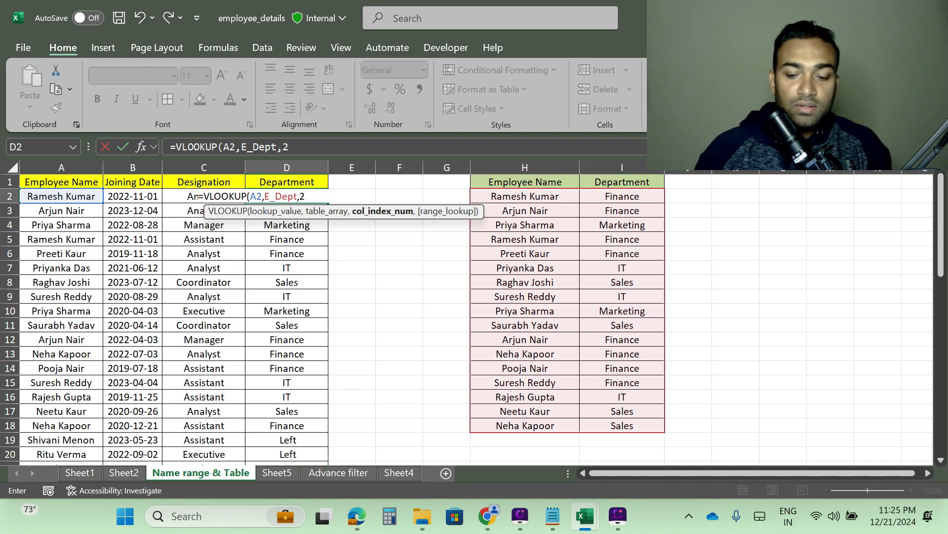
{"action": "type", "text": ",0"}
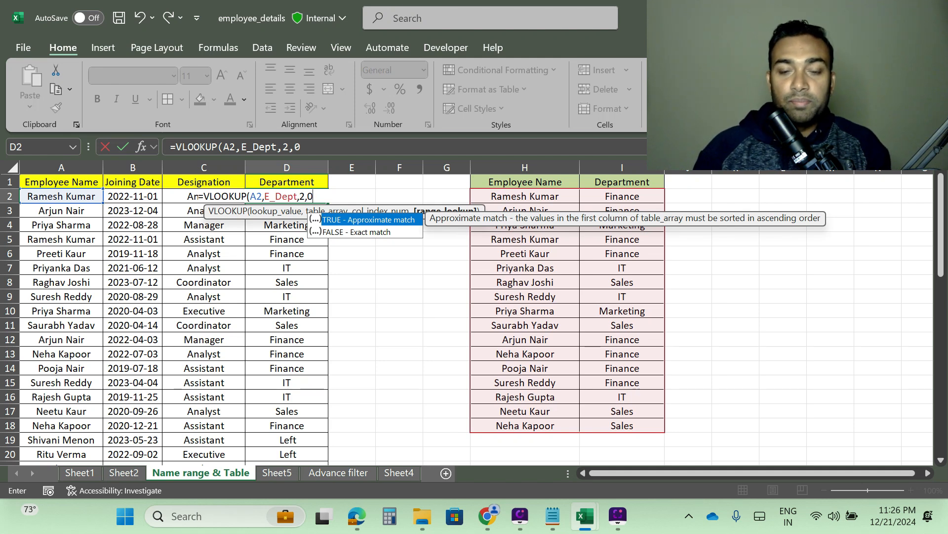
{"action": "key", "text": "Return"}
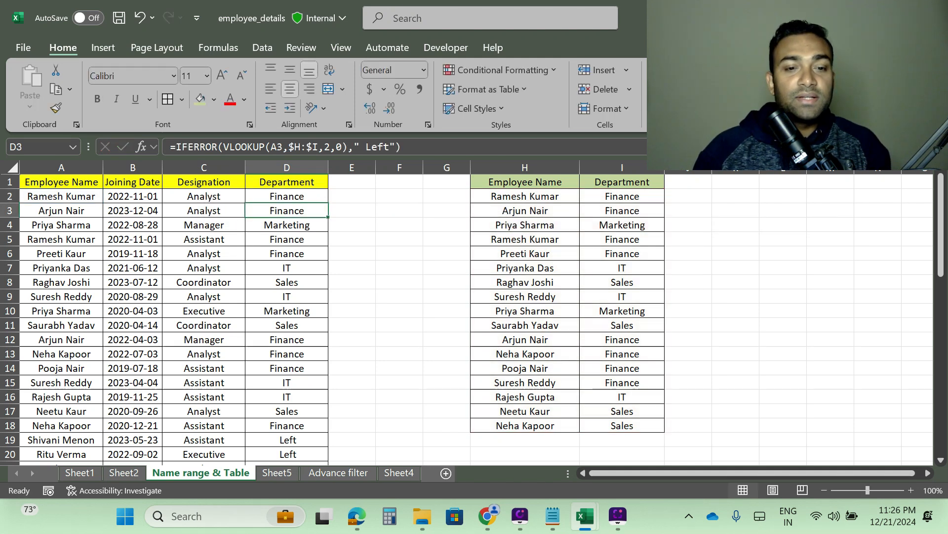
Step: Fill the VLOOKUP formula from D2 down the whole Department column
{"action": "left_click", "coordinate": [286, 197]}
{"action": "double_click", "coordinate": [327, 204]}
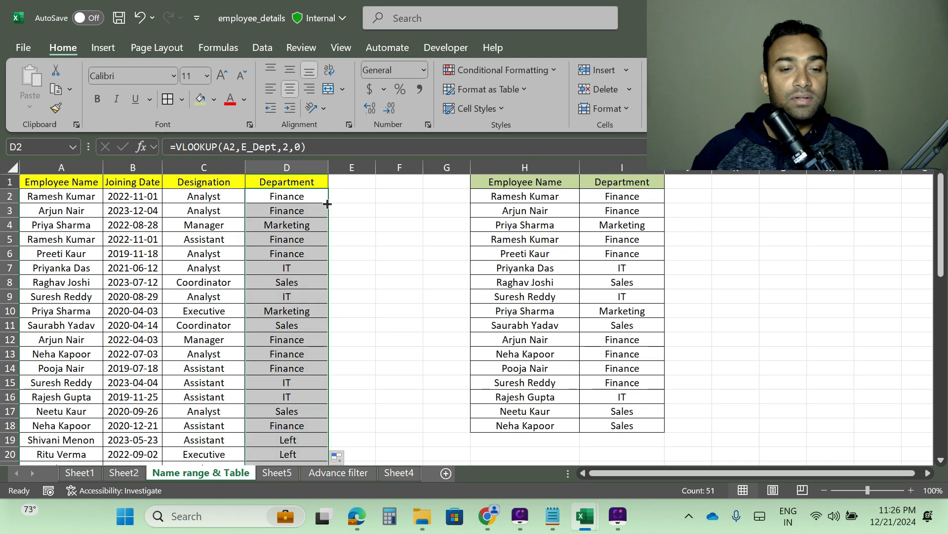
{"action": "scroll", "coordinate": [319, 225], "scroll_direction": "down", "scroll_amount": 3}
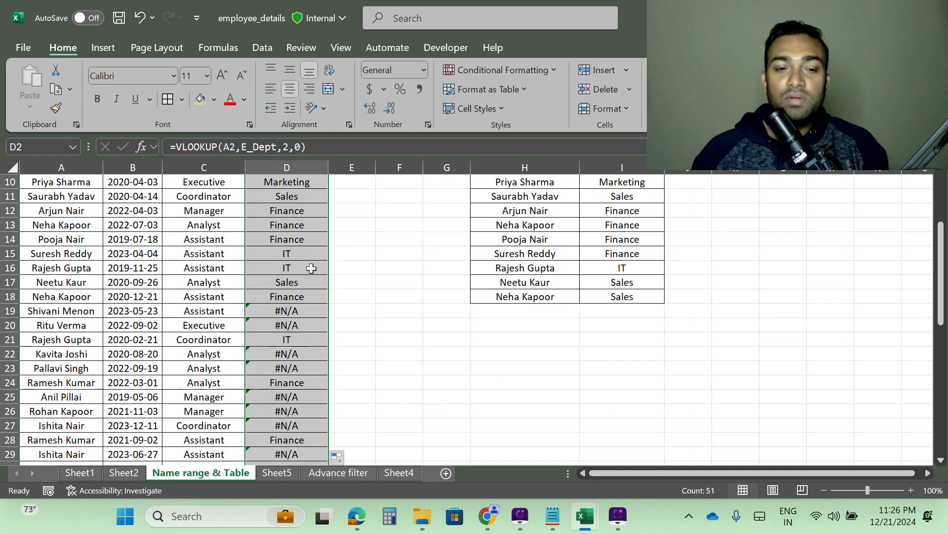
{"action": "scroll", "coordinate": [299, 304], "scroll_direction": "down", "scroll_amount": 3}
{"action": "scroll", "coordinate": [298, 364], "scroll_direction": "up", "scroll_amount": 6}
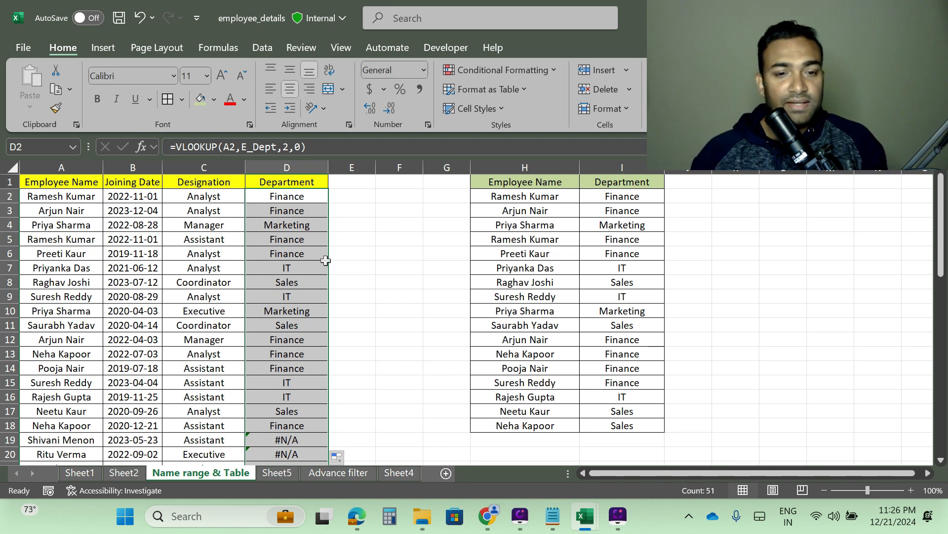
{"action": "scroll", "coordinate": [321, 256], "scroll_direction": "down", "scroll_amount": 6}
{"action": "scroll", "coordinate": [319, 254], "scroll_direction": "up", "scroll_amount": 6}
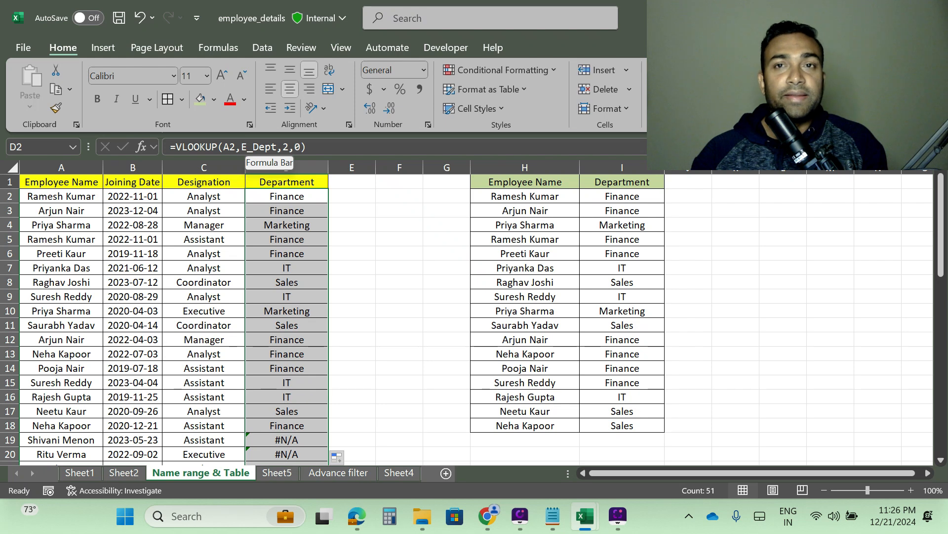
{"action": "scroll", "coordinate": [286, 316], "scroll_direction": "down", "scroll_amount": 13}
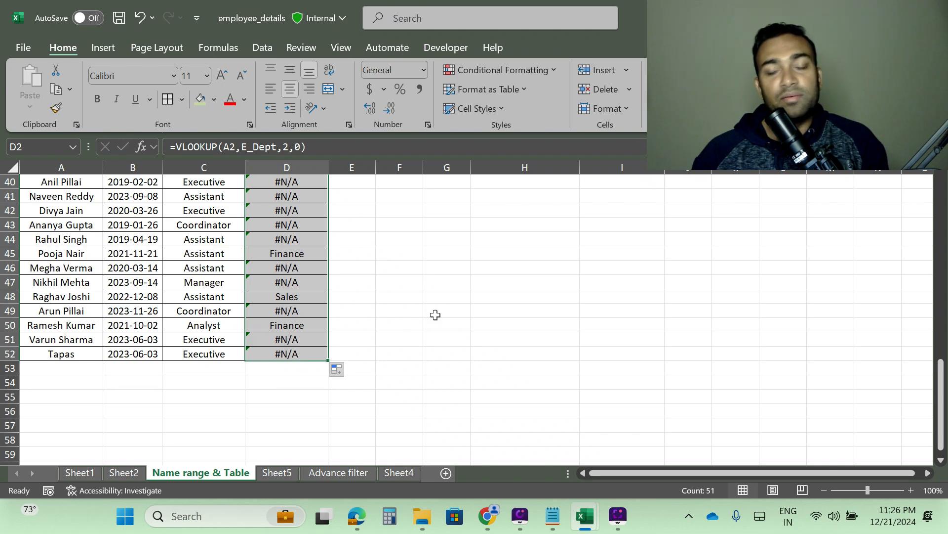
{"action": "scroll", "coordinate": [607, 306], "scroll_direction": "up", "scroll_amount": 13}
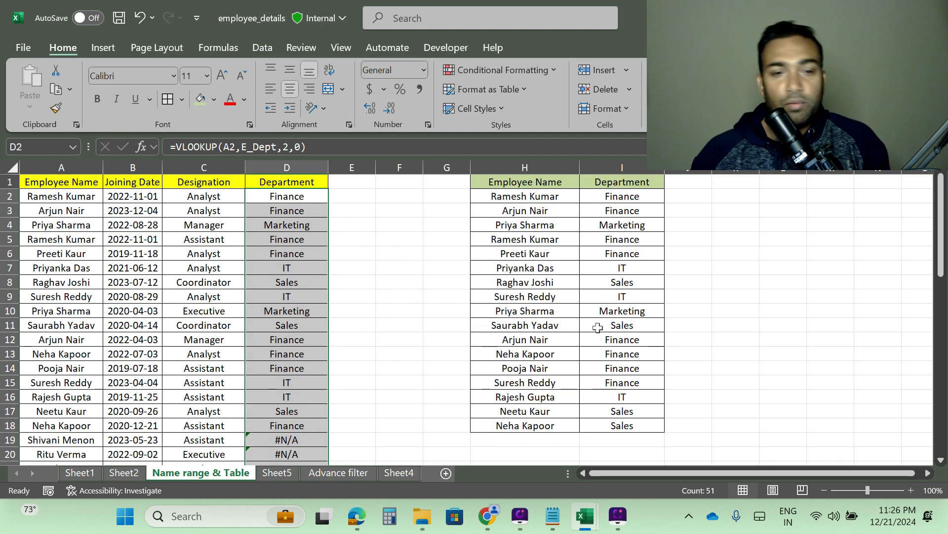
{"action": "scroll", "coordinate": [564, 314], "scroll_direction": "down", "scroll_amount": 3}
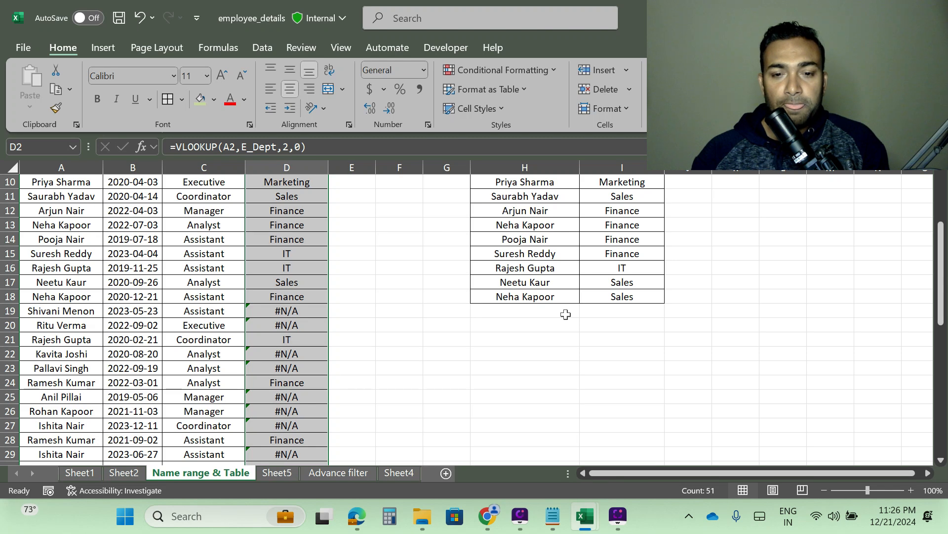
Step: Add a new row to the bottom of the lookup table with employee Tapas and department IT
{"action": "left_click", "coordinate": [511, 310]}
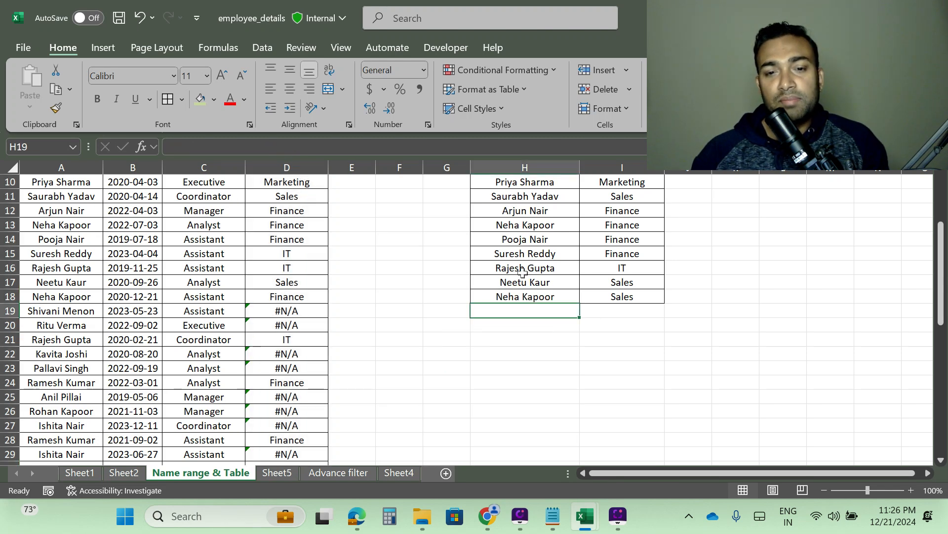
{"action": "scroll", "coordinate": [524, 198], "scroll_direction": "up", "scroll_amount": 3}
{"action": "scroll", "coordinate": [413, 430], "scroll_direction": "down", "scroll_amount": 16}
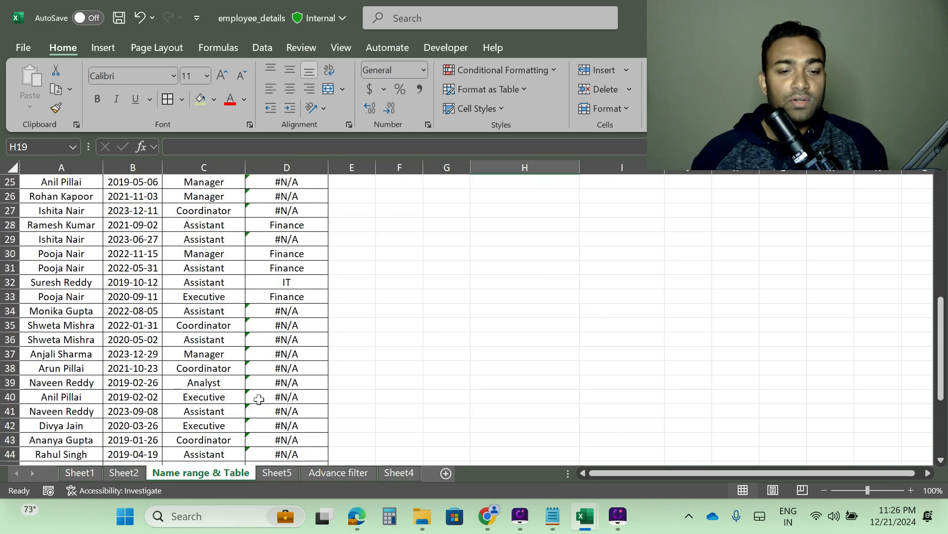
{"action": "scroll", "coordinate": [514, 336], "scroll_direction": "up", "scroll_amount": 13}
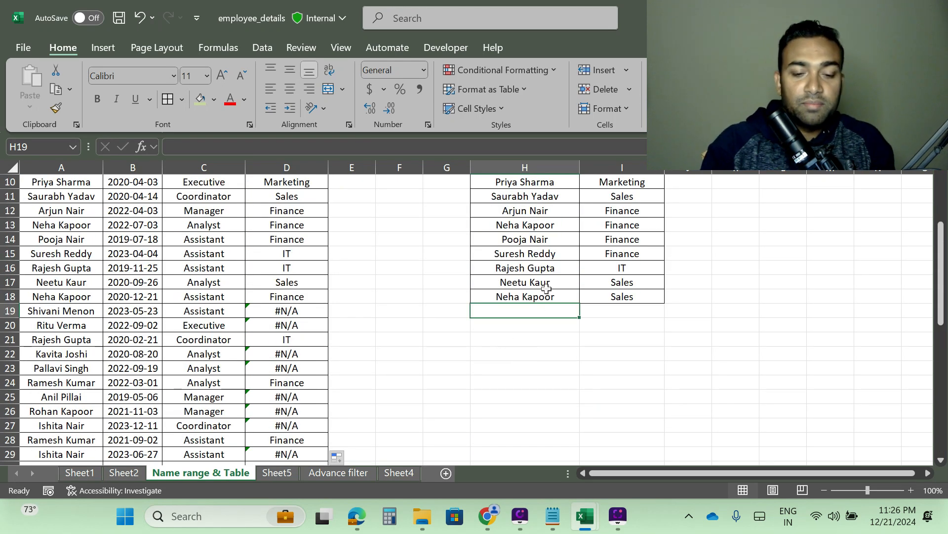
{"action": "type", "text": "Tapas"}
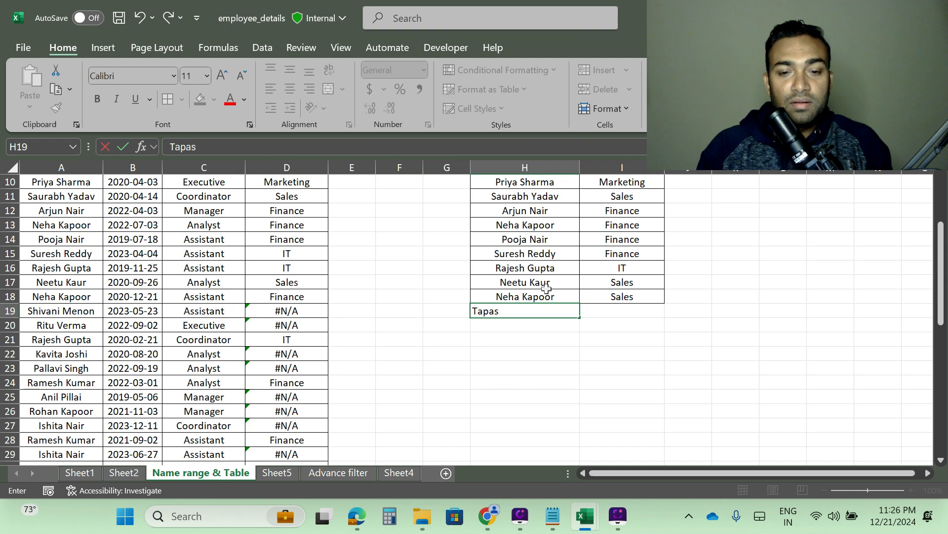
{"action": "key", "text": "Tab"}
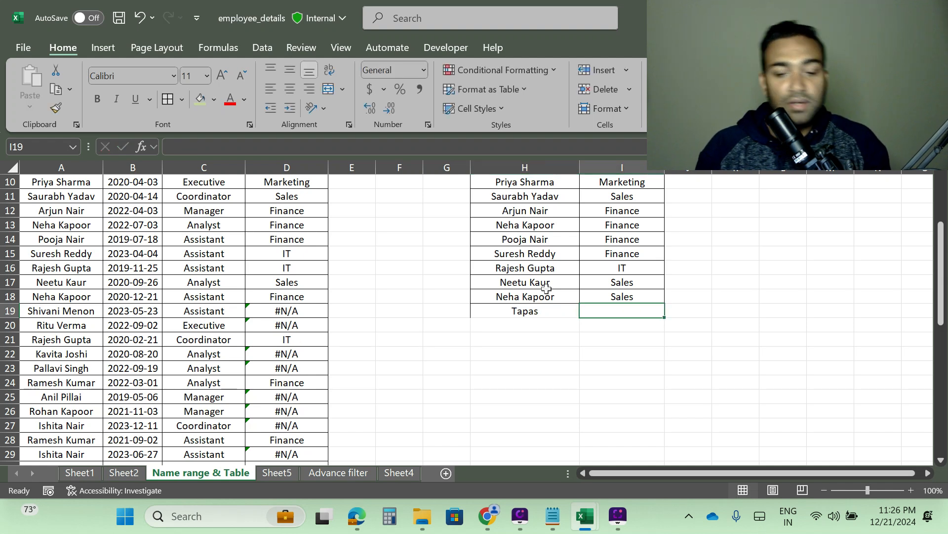
{"action": "type", "text": "IT"}
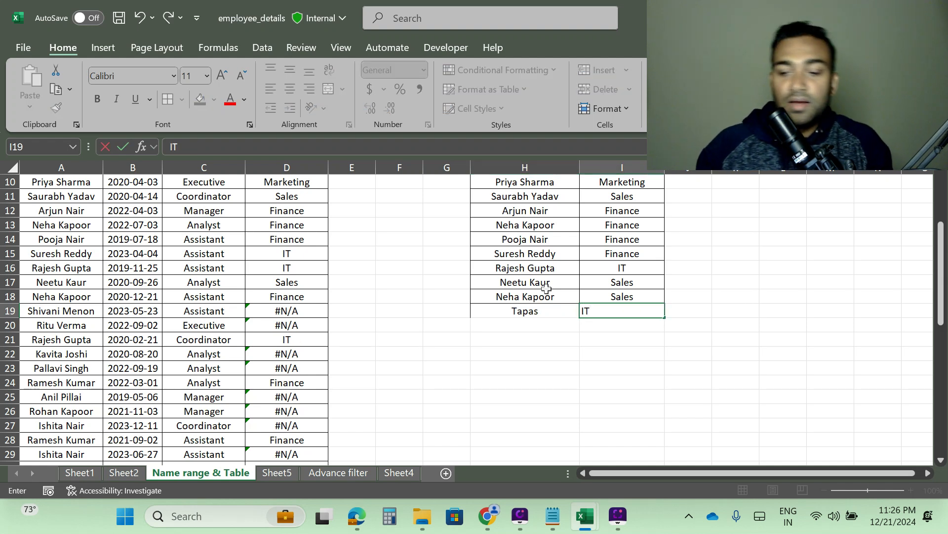
{"action": "key", "text": "Return"}
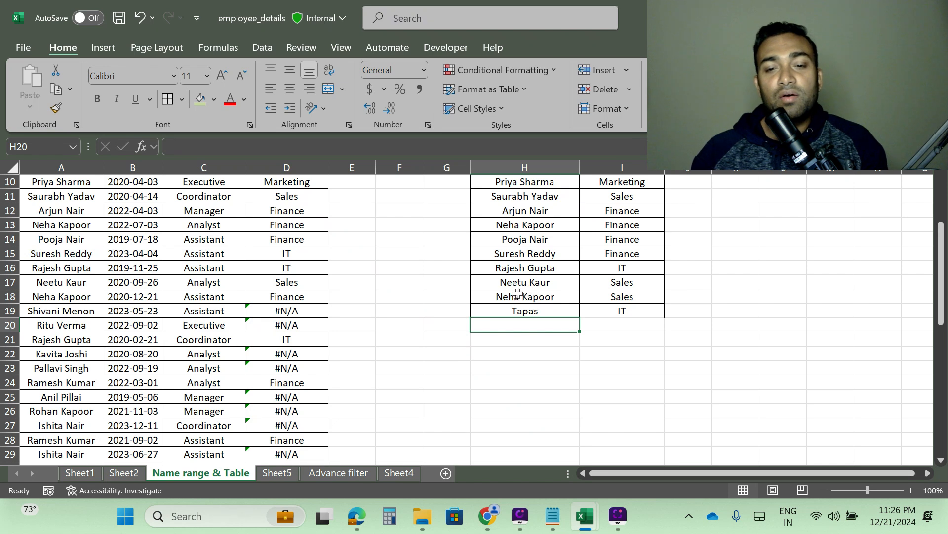
{"action": "left_click", "coordinate": [558, 295]}
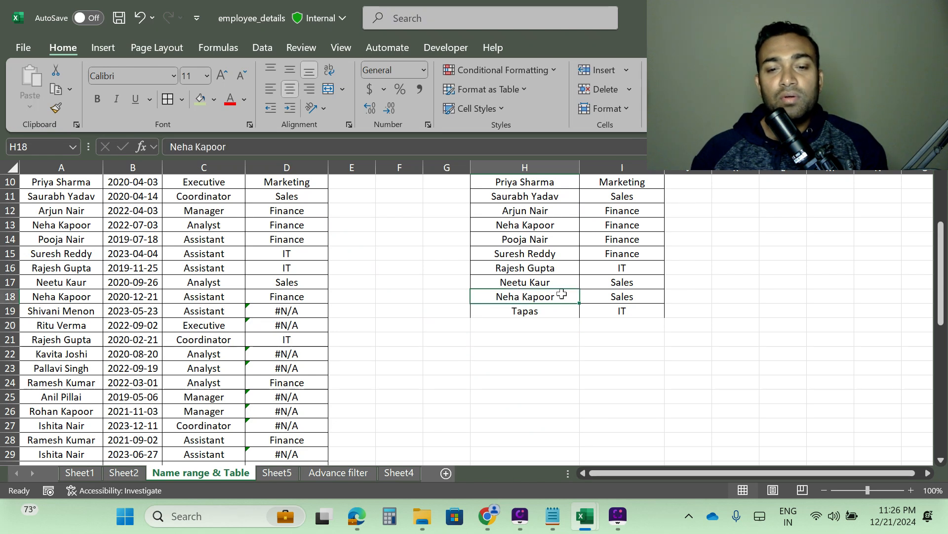
{"action": "left_click", "coordinate": [688, 336]}
{"action": "left_click_drag", "start_coordinate": [531, 295], "coordinate": [622, 311]}
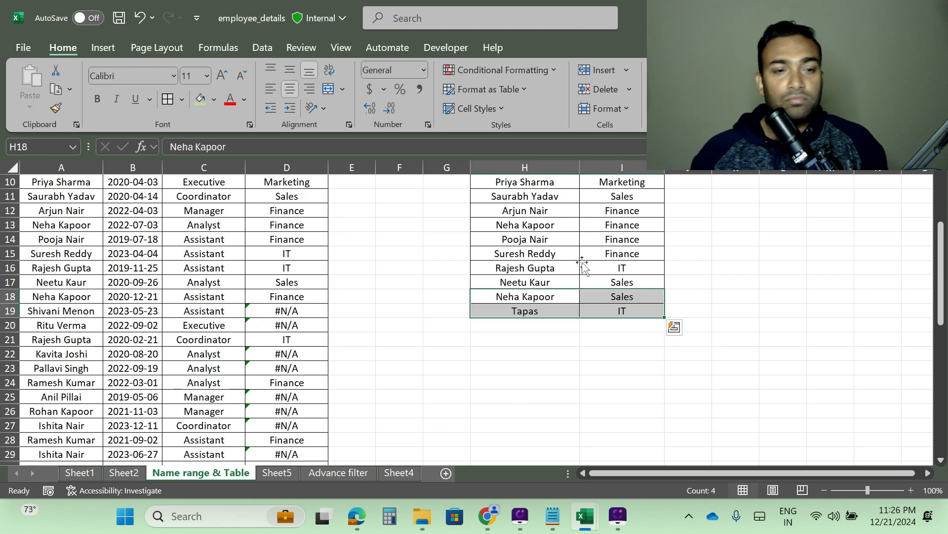
{"action": "left_click", "coordinate": [559, 352]}
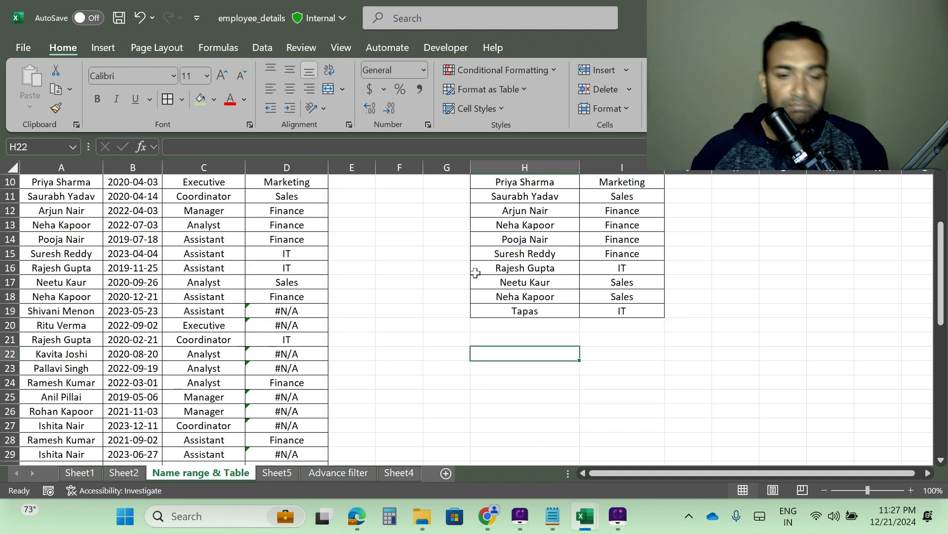
Step: Refill the VLOOKUP formula from D2 down the Department column
{"action": "scroll", "coordinate": [248, 287], "scroll_direction": "up", "scroll_amount": 3}
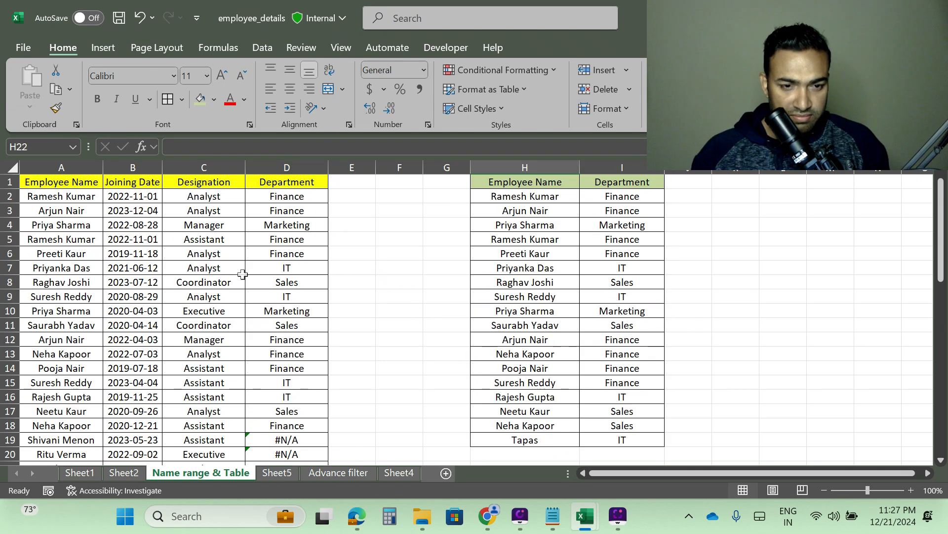
{"action": "left_click", "coordinate": [301, 197]}
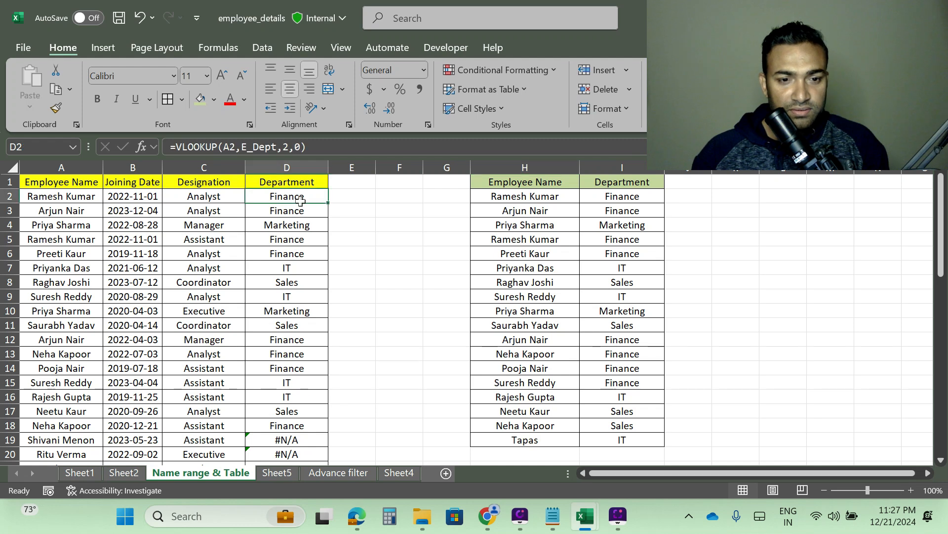
{"action": "double_click", "coordinate": [329, 205]}
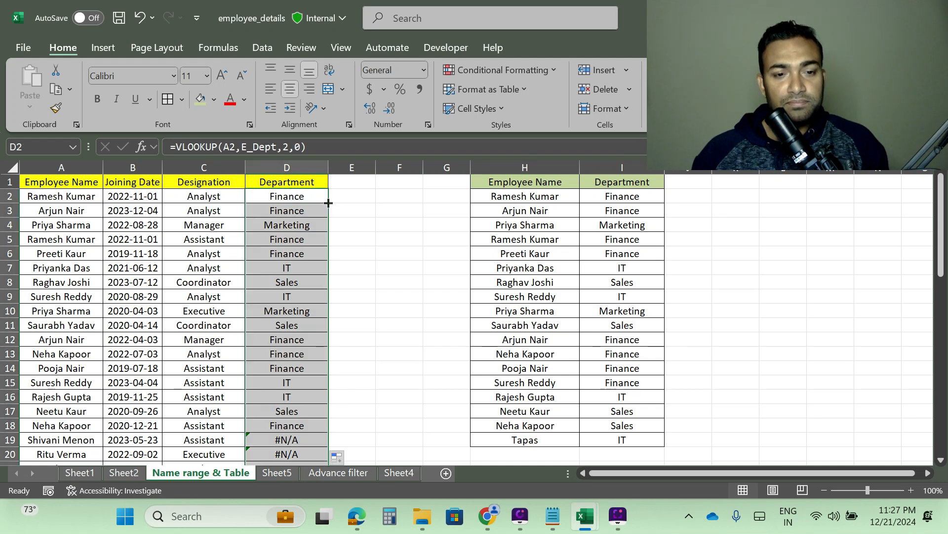
Step: Scroll through the Department column to check the lookup results down to the Tapas row
{"action": "scroll", "coordinate": [185, 323], "scroll_direction": "down", "scroll_amount": 4}
{"action": "scroll", "coordinate": [185, 322], "scroll_direction": "down", "scroll_amount": 14}
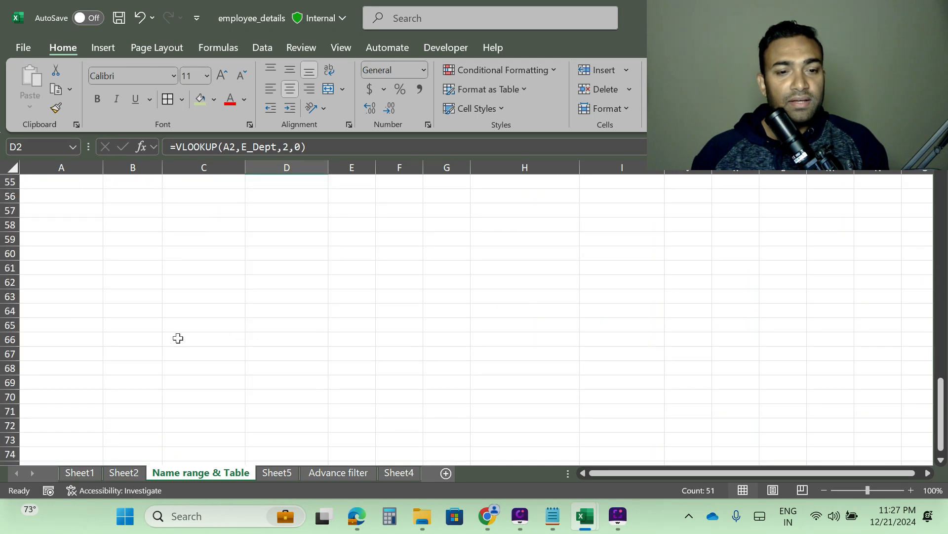
{"action": "scroll", "coordinate": [178, 337], "scroll_direction": "up", "scroll_amount": 4}
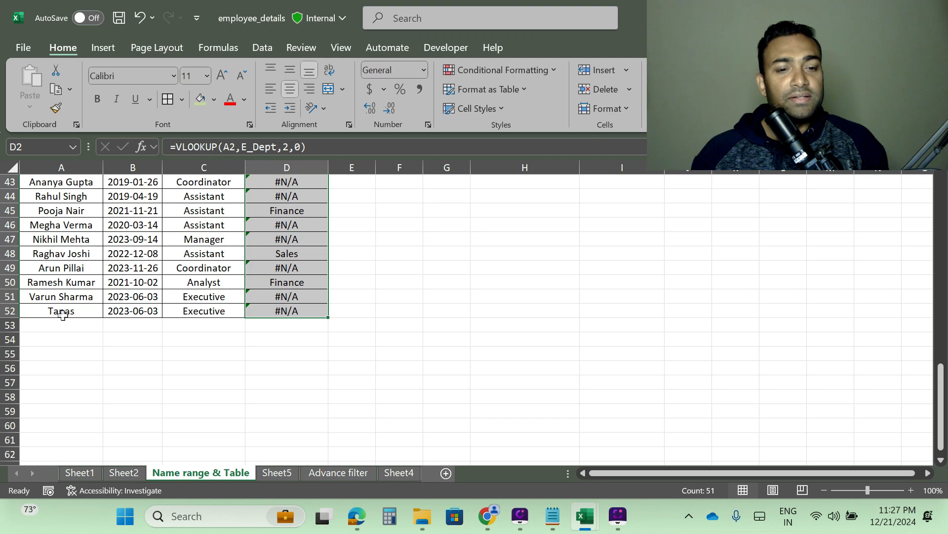
{"action": "scroll", "coordinate": [658, 316], "scroll_direction": "up", "scroll_amount": 10}
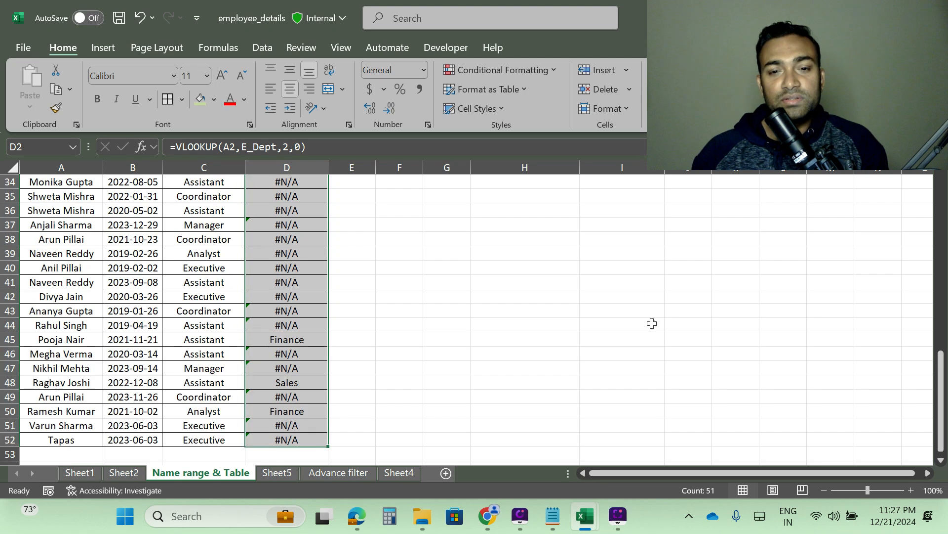
{"action": "scroll", "coordinate": [380, 300], "scroll_direction": "down", "scroll_amount": 9}
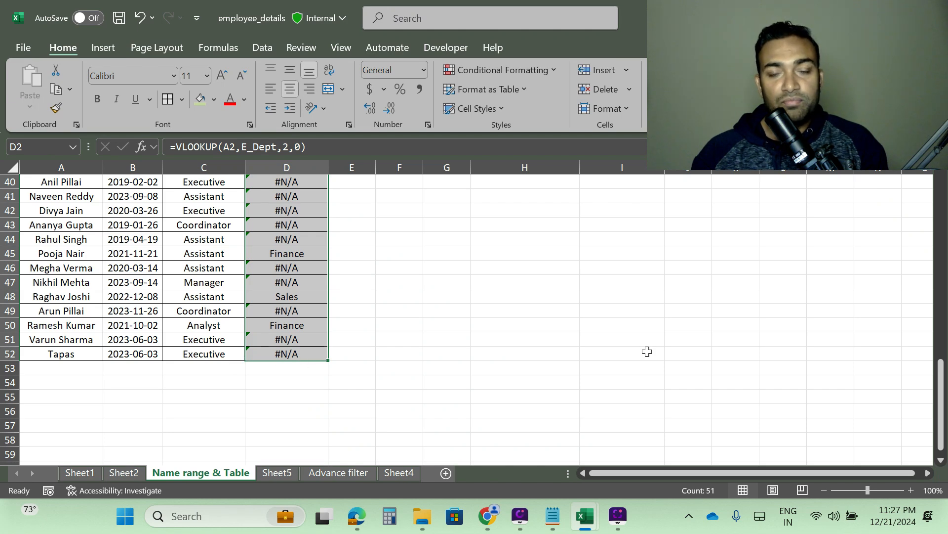
{"action": "scroll", "coordinate": [647, 351], "scroll_direction": "up", "scroll_amount": 13}
{"action": "scroll", "coordinate": [644, 256], "scroll_direction": "down", "scroll_amount": 4}
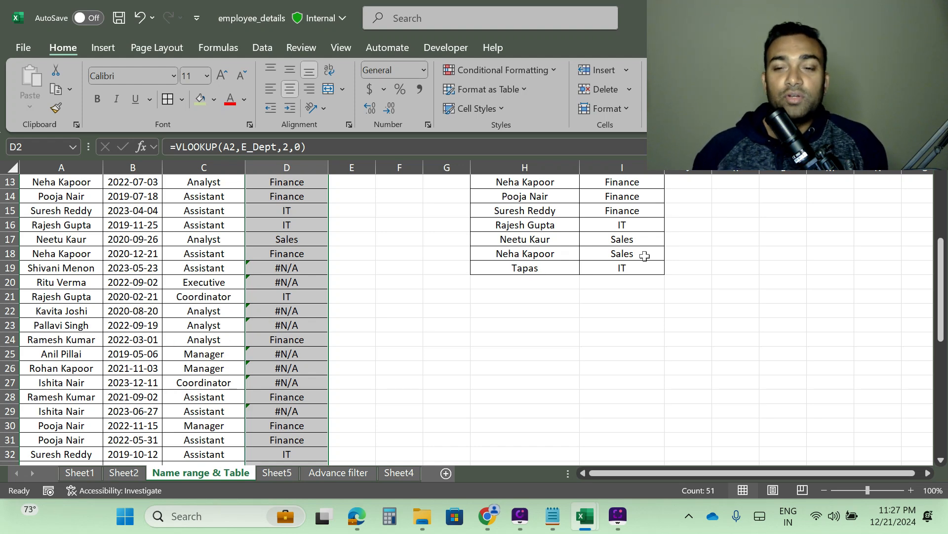
Step: Clear the Tapas entry from the bottom row of the lookup table
{"action": "scroll", "coordinate": [79, 308], "scroll_direction": "down", "scroll_amount": 12}
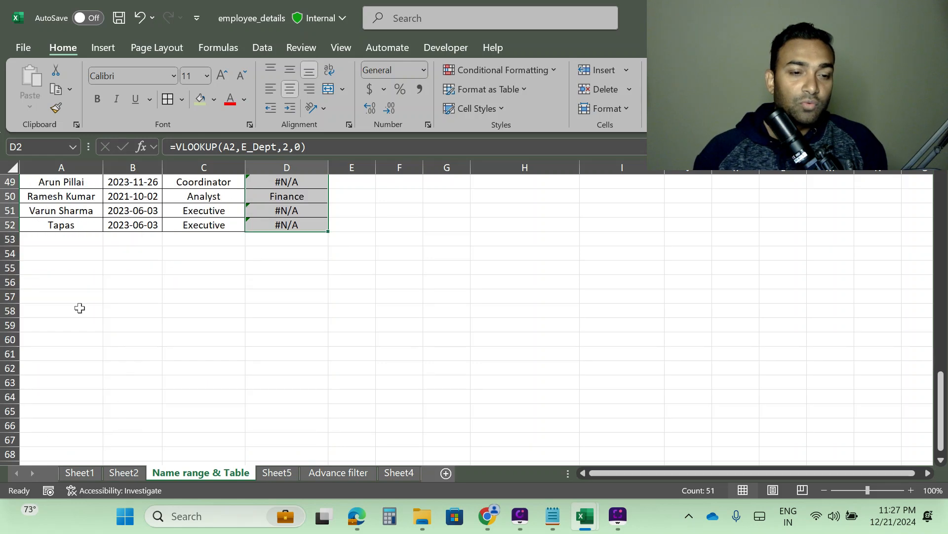
{"action": "scroll", "coordinate": [657, 323], "scroll_direction": "up", "scroll_amount": 16}
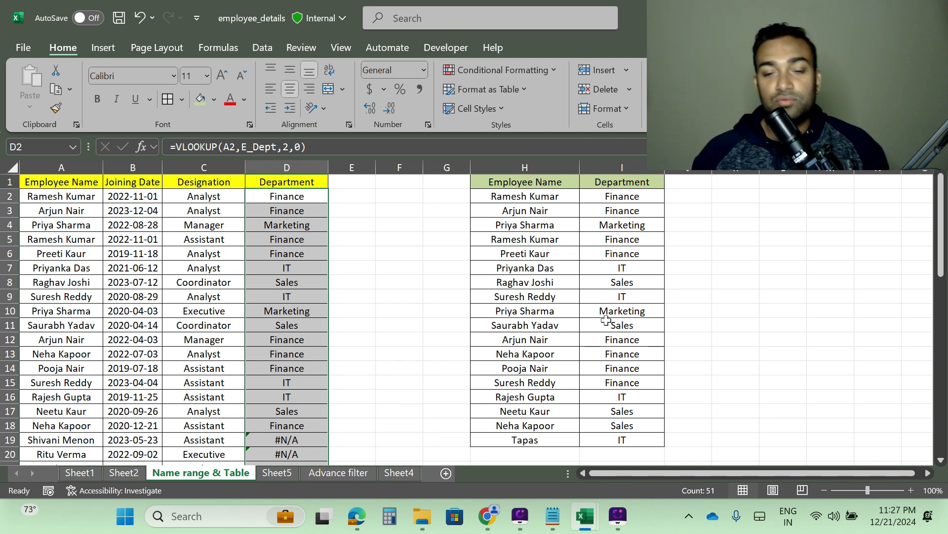
{"action": "left_click", "coordinate": [499, 439]}
{"action": "key", "text": "shift+Right"}
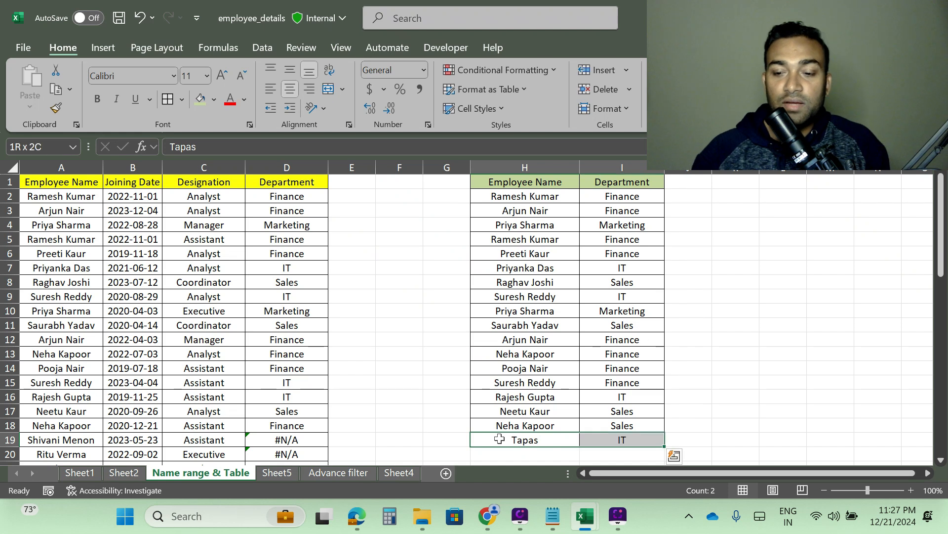
{"action": "key", "text": "Delete"}
Step: Format the H1:I18 lookup range as a table with headers using a light table style
{"action": "left_click", "coordinate": [538, 282]}
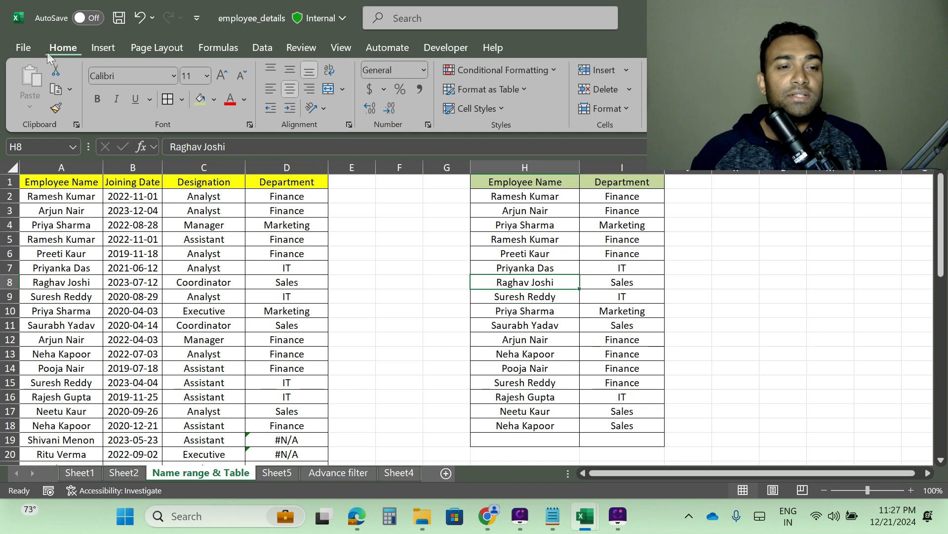
{"action": "left_click", "coordinate": [512, 89]}
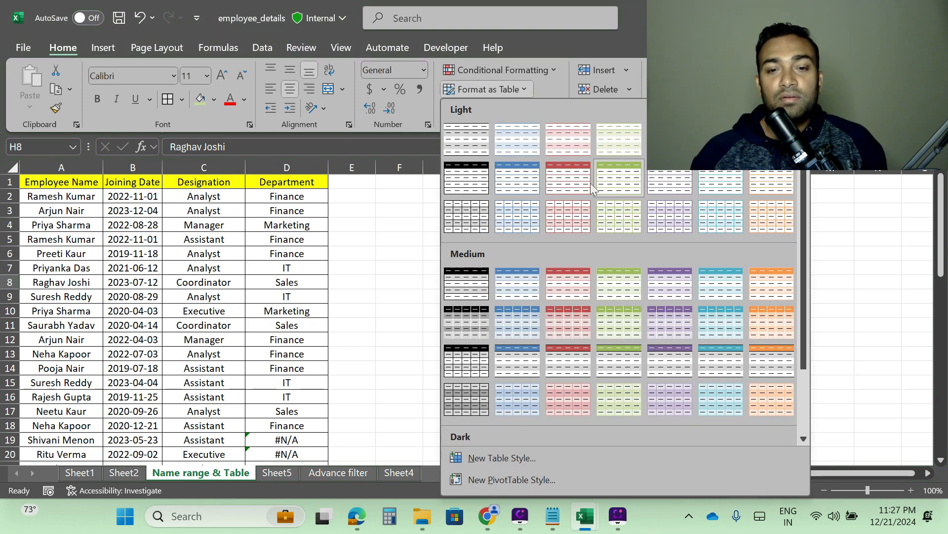
{"action": "left_click", "coordinate": [566, 172]}
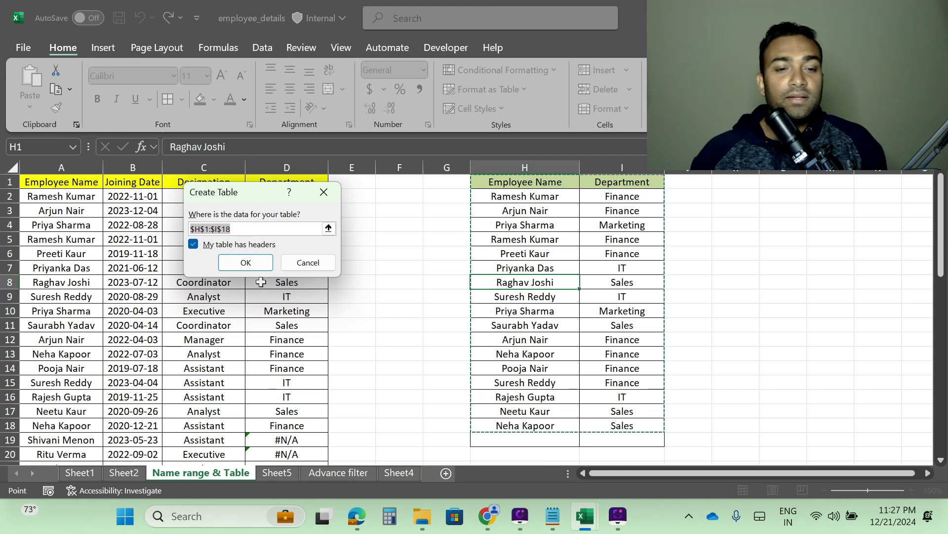
{"action": "left_click", "coordinate": [247, 262]}
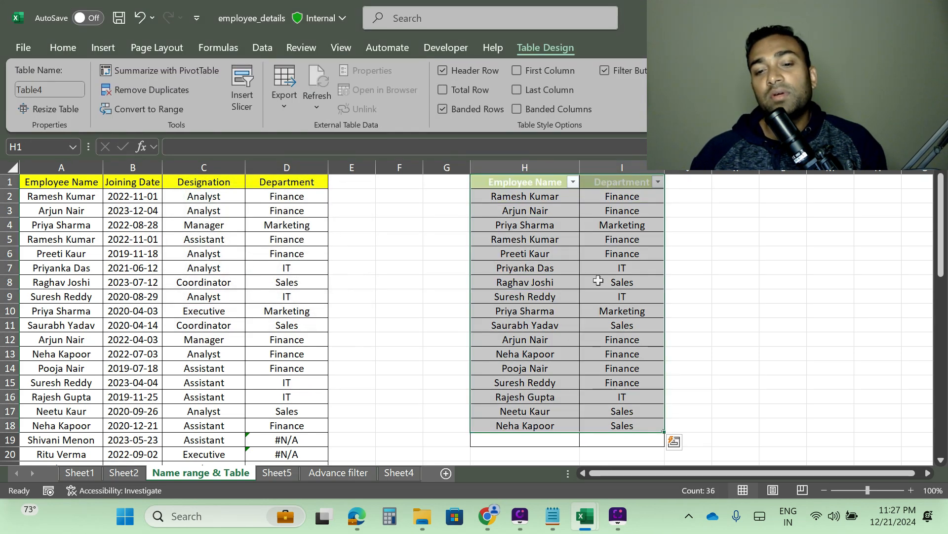
{"action": "left_click", "coordinate": [739, 295]}
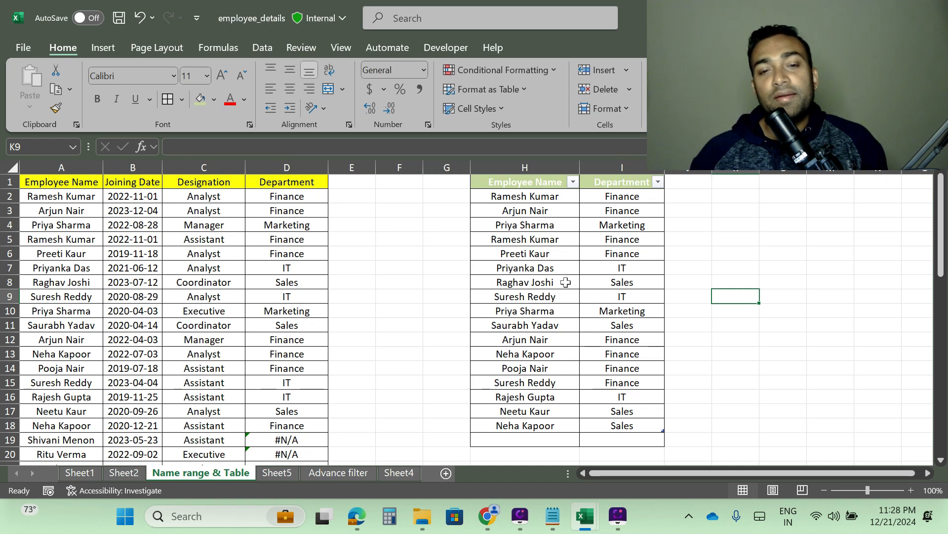
Step: Rename the lookup table Dept_Emp
{"action": "left_click", "coordinate": [526, 227]}
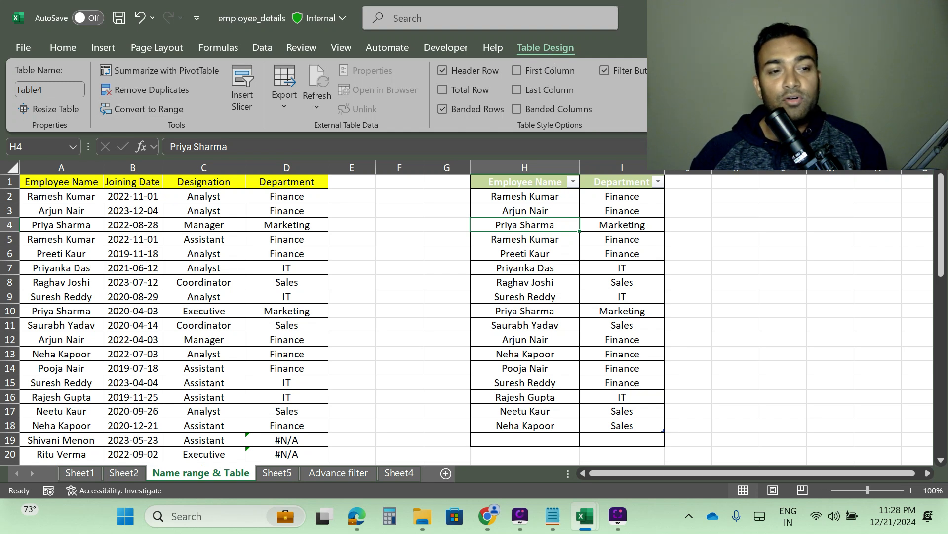
{"action": "left_click", "coordinate": [50, 90]}
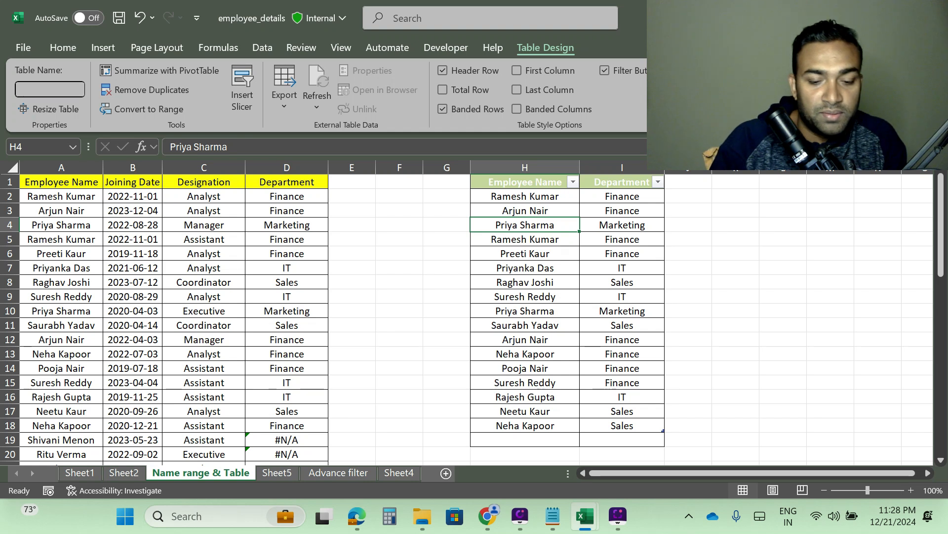
{"action": "type", "text": "Dep"}
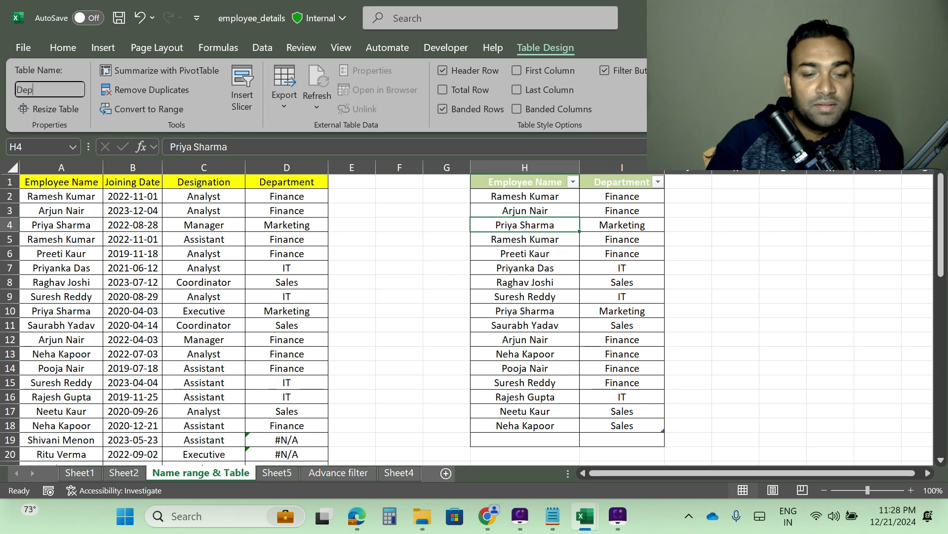
{"action": "type", "text": "t_"}
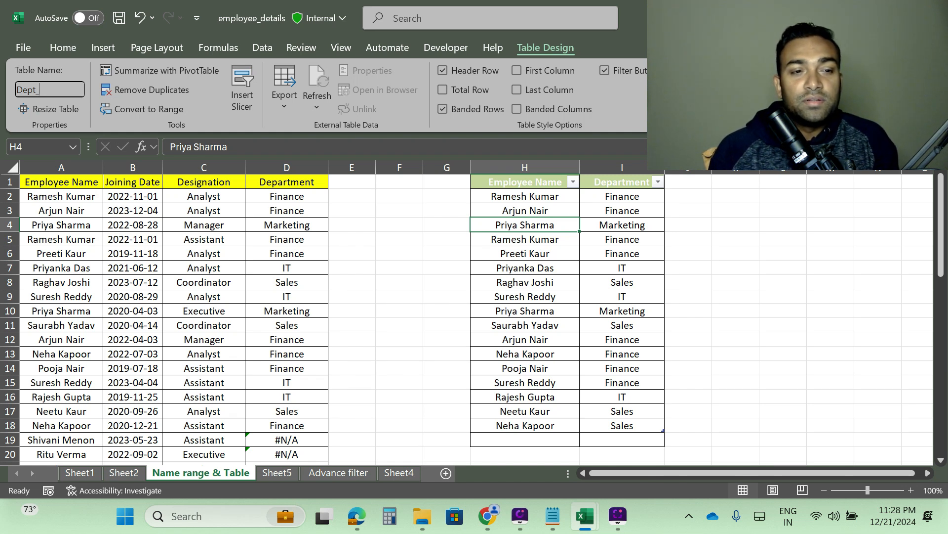
{"action": "type", "text": "Emp"}
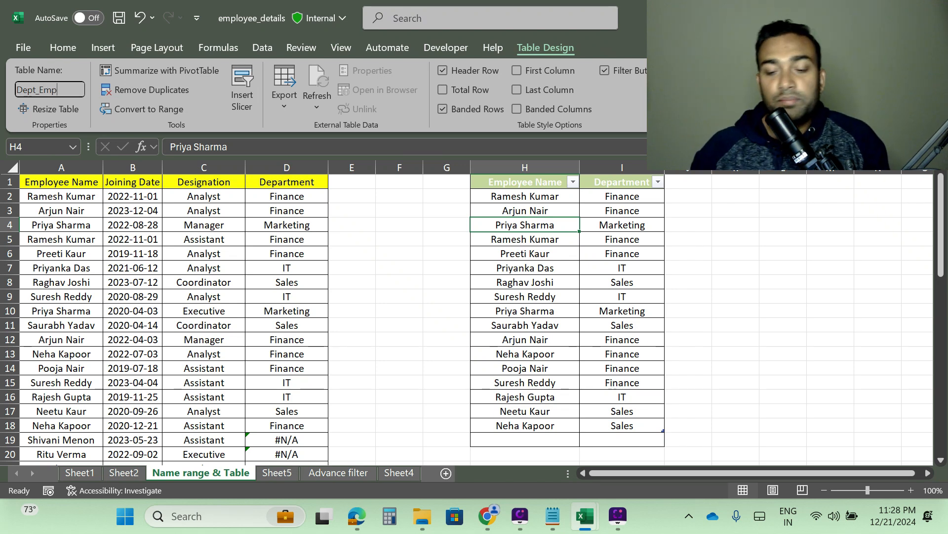
{"action": "left_click", "coordinate": [506, 267]}
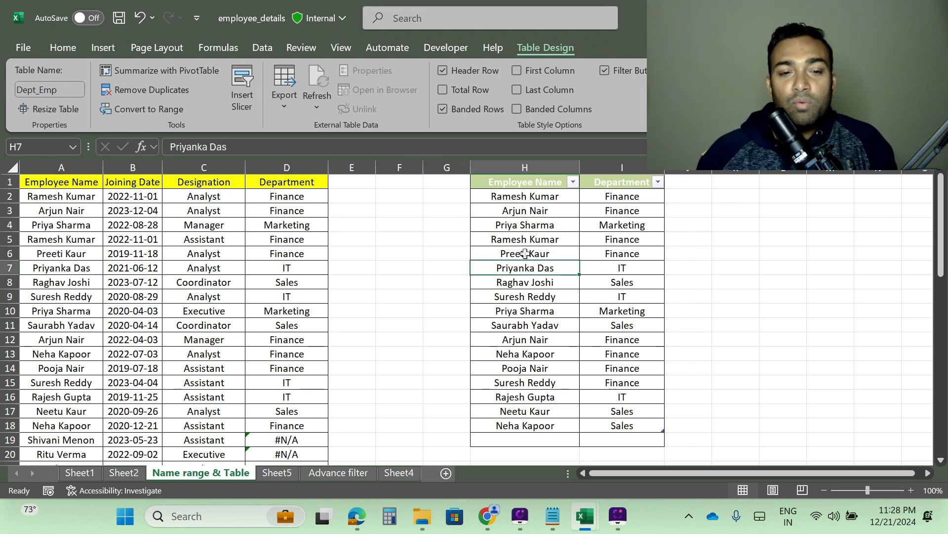
Step: Rewrite the D2 formula as =VLOOKUP(A2,Dept_Emp,2,0) so it references the table name
{"action": "left_click", "coordinate": [277, 197]}
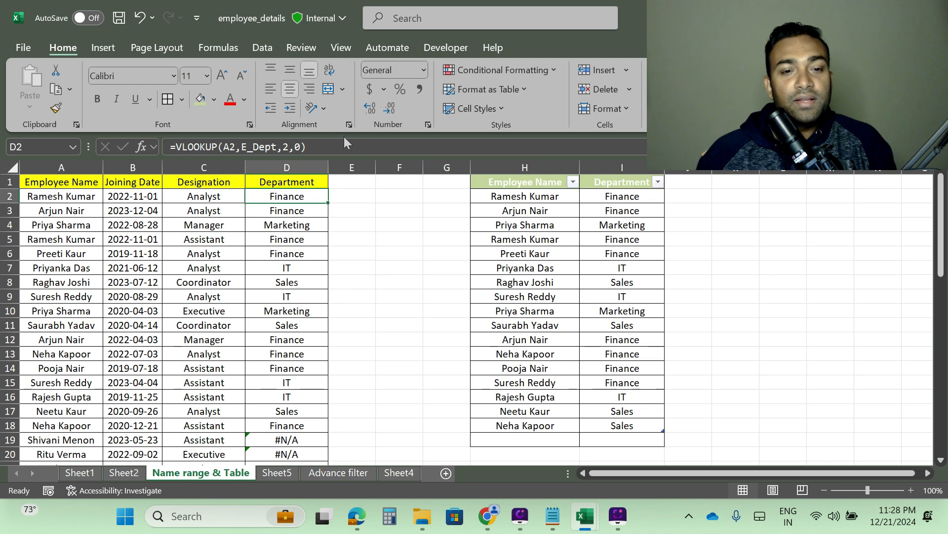
{"action": "key", "text": "F2"}
{"action": "key", "text": "BackSpace"}
{"action": "key", "text": "BackSpace"}
{"action": "key", "text": "BackSpace"}
{"action": "key", "text": "BackSpace"}
{"action": "key", "text": "BackSpace"}
{"action": "key", "text": "BackSpace"}
{"action": "key", "text": "BackSpace"}
{"action": "key", "text": "BackSpace"}
{"action": "key", "text": "BackSpace"}
{"action": "key", "text": "BackSpace"}
{"action": "key", "text": "BackSpace"}
{"action": "key", "text": "BackSpace"}
{"action": "key", "text": "BackSpace"}
{"action": "key", "text": "BackSpace"}
{"action": "key", "text": "BackSpace"}
{"action": "key", "text": "BackSpace"}
{"action": "key", "text": "BackSpace"}
{"action": "key", "text": "BackSpace"}
{"action": "key", "text": "BackSpace"}
{"action": "key", "text": "BackSpace"}
{"action": "key", "text": "BackSpace"}
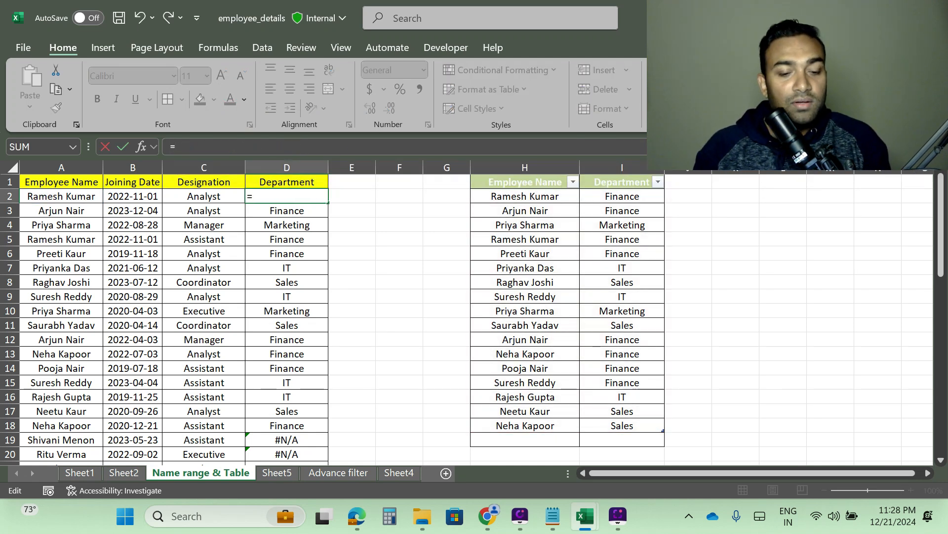
{"action": "type", "text": "vlook"}
{"action": "key", "text": "Tab"}
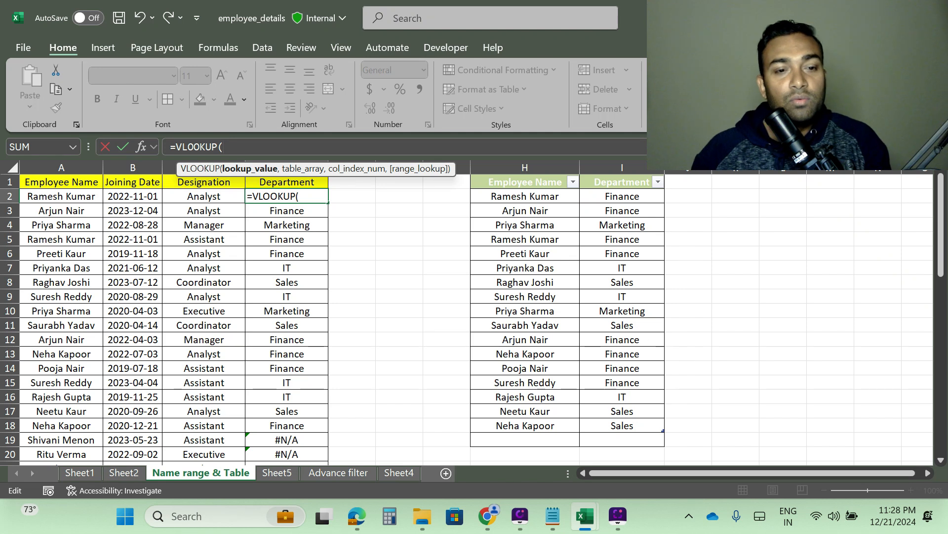
{"action": "left_click", "coordinate": [41, 197]}
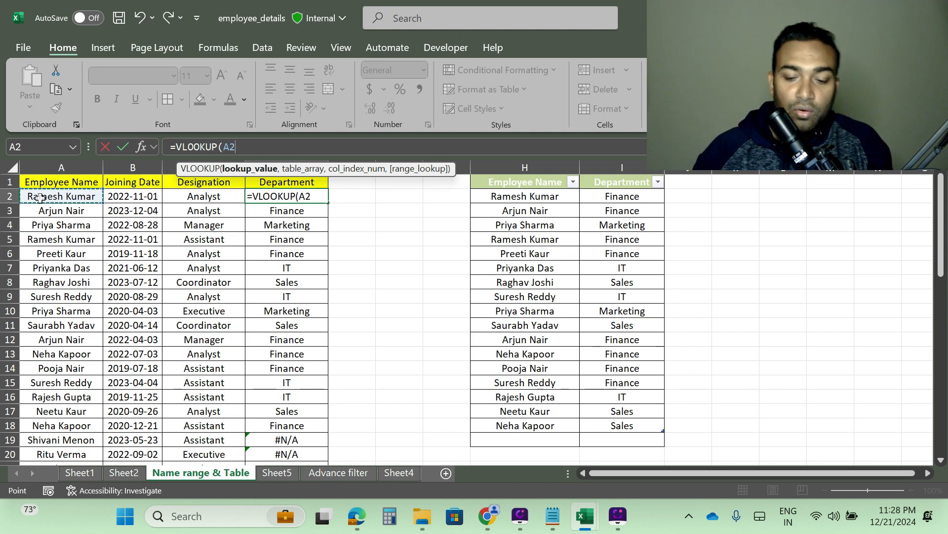
{"action": "type", "text": ","}
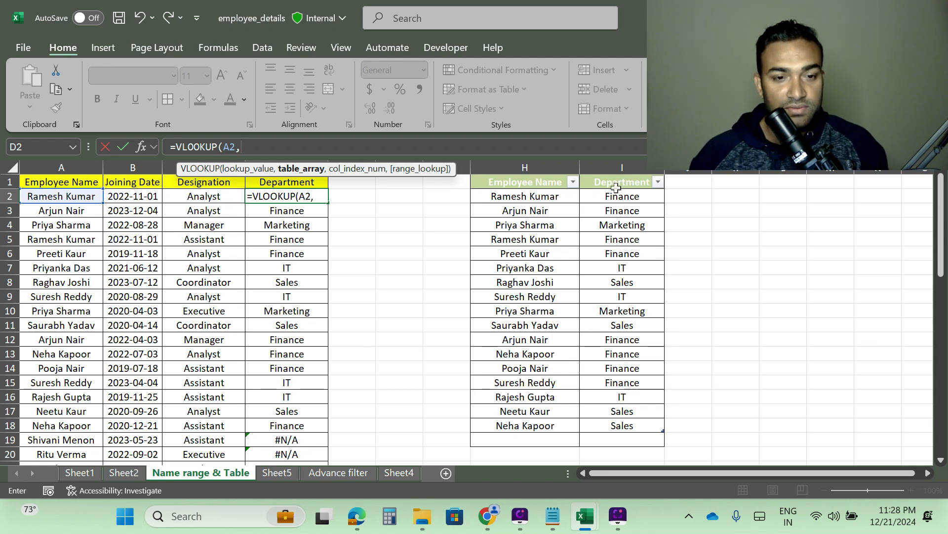
{"action": "type", "text": "de"}
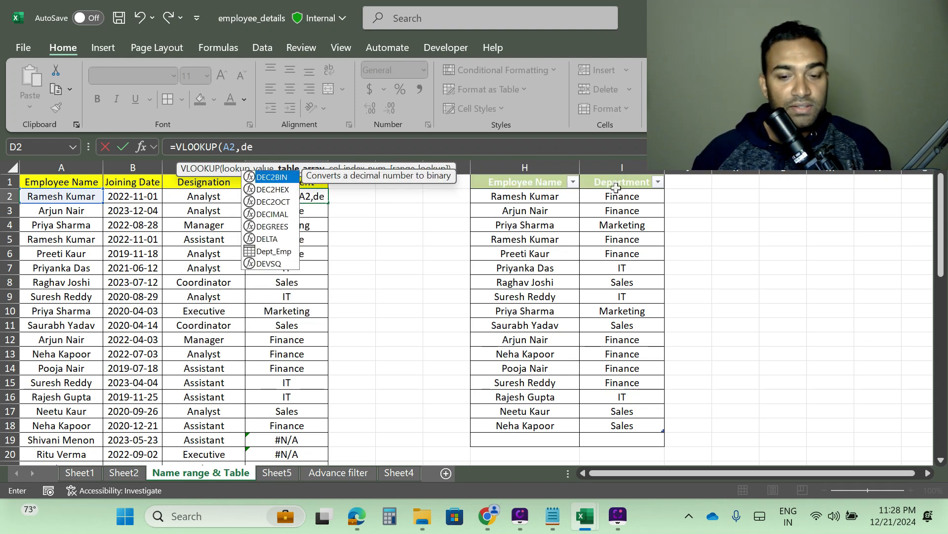
{"action": "type", "text": "pt"}
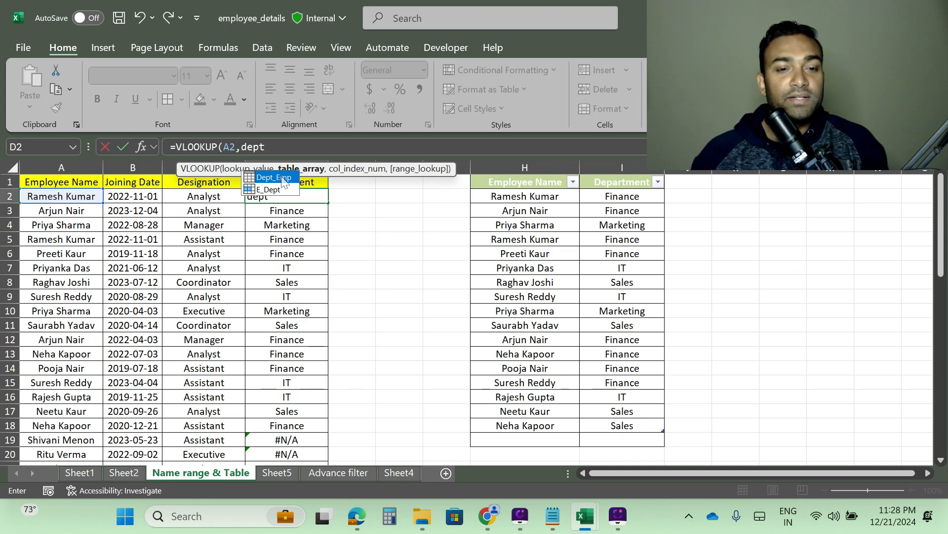
{"action": "double_click", "coordinate": [274, 177]}
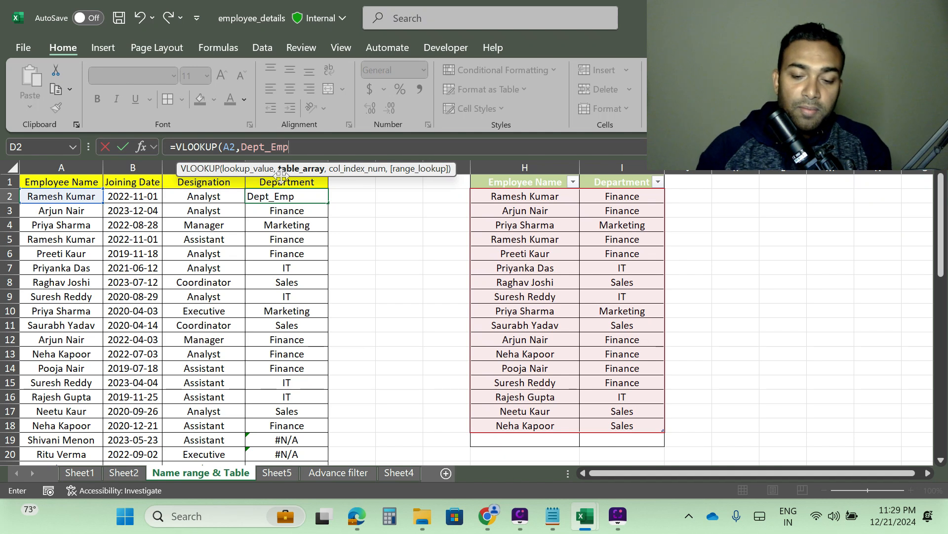
{"action": "type", "text": ","}
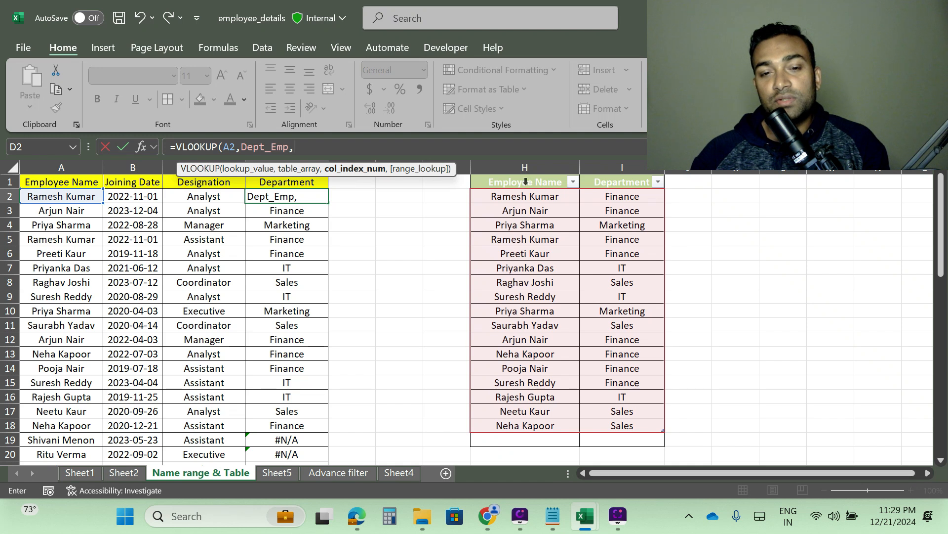
{"action": "type", "text": "2"}
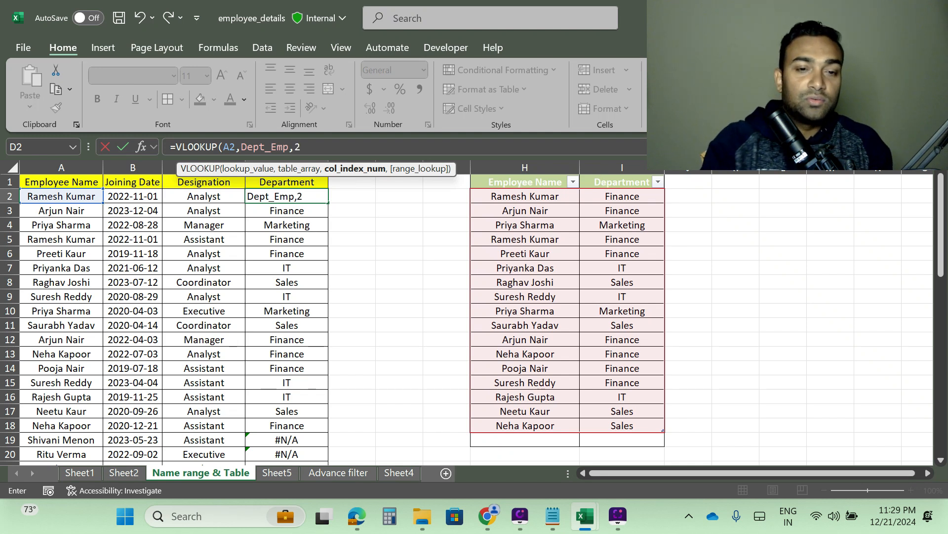
{"action": "type", "text": ","}
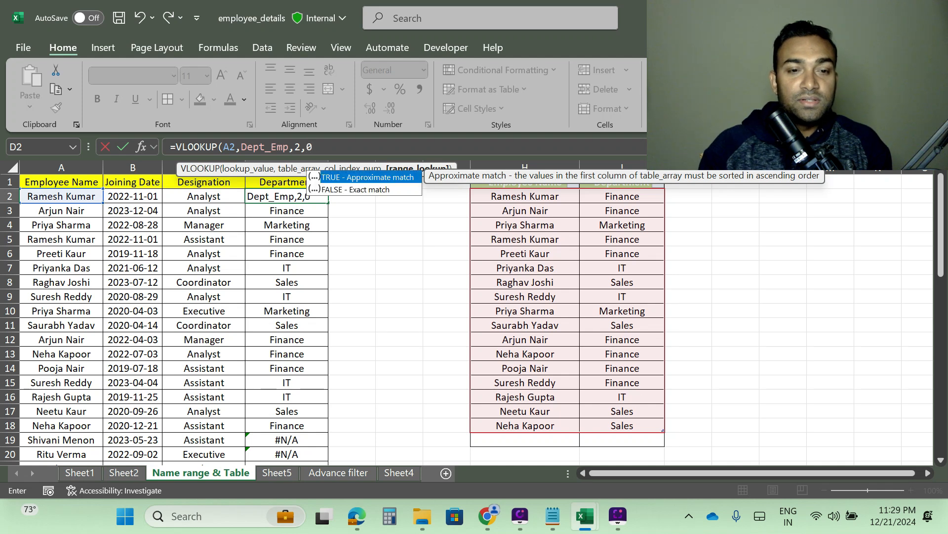
{"action": "type", "text": "0"}
{"action": "key", "text": "Return"}
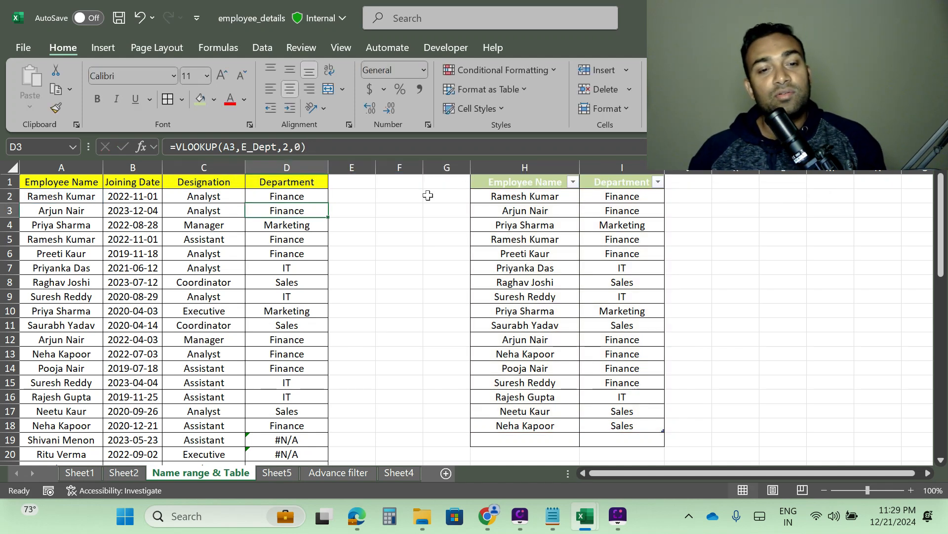
Step: Fill the Dept_Emp VLOOKUP formula from D2 down the Department column
{"action": "key", "text": "Up"}
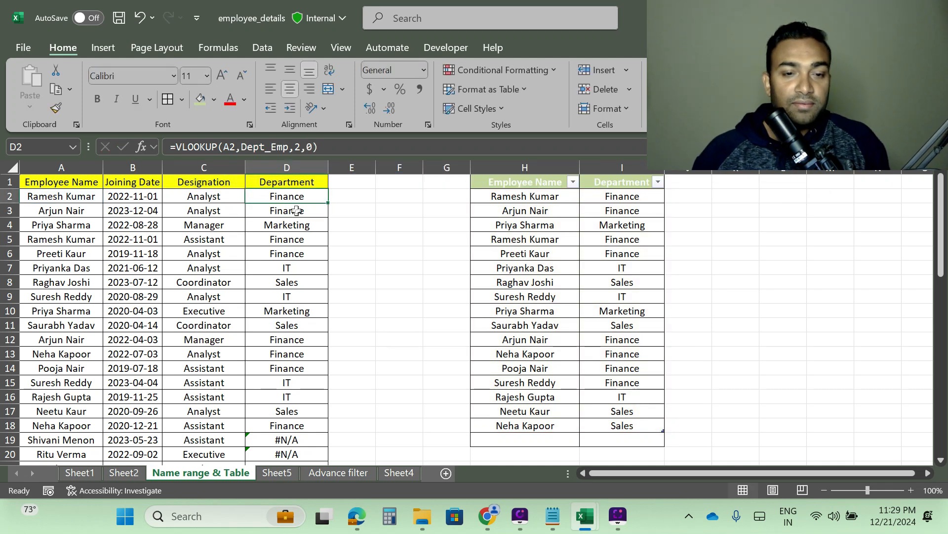
{"action": "double_click", "coordinate": [328, 203]}
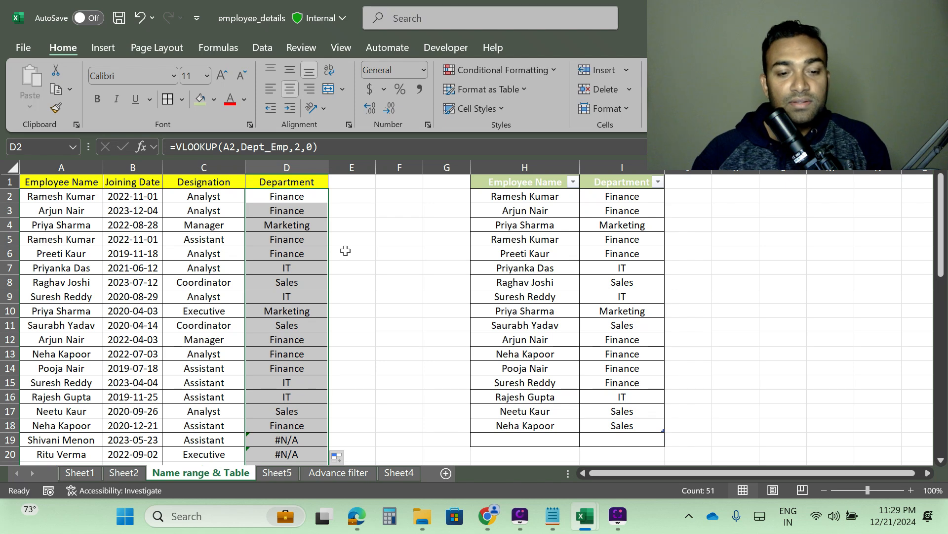
{"action": "scroll", "coordinate": [316, 270], "scroll_direction": "down", "scroll_amount": 11}
{"action": "scroll", "coordinate": [316, 271], "scroll_direction": "down", "scroll_amount": 4}
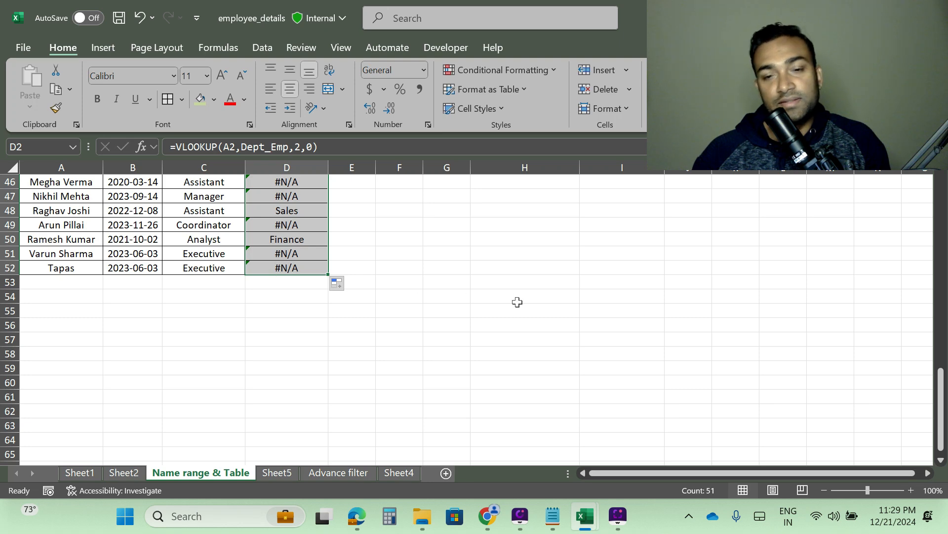
{"action": "scroll", "coordinate": [517, 301], "scroll_direction": "up", "scroll_amount": 15}
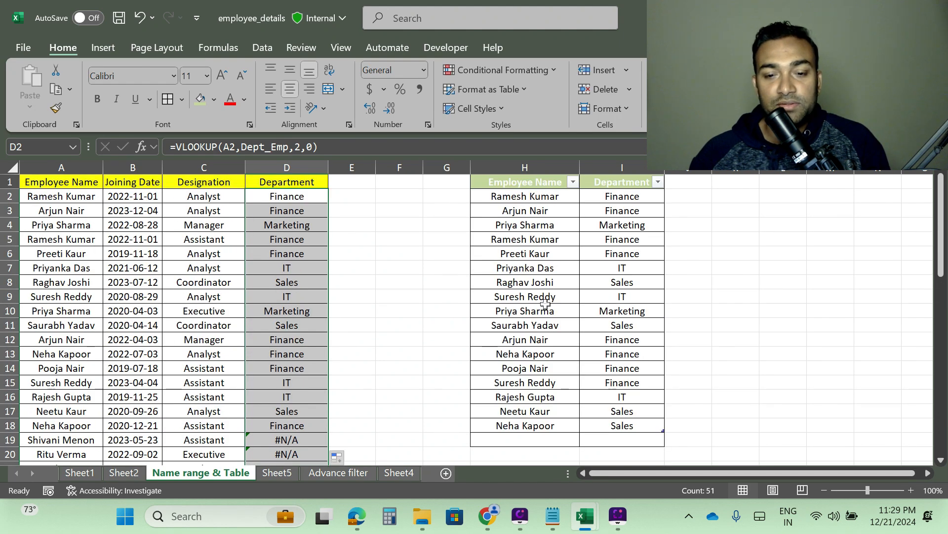
Step: Add employee Tapas with department IT as a new row at the bottom of the Dept_Emp table
{"action": "scroll", "coordinate": [541, 296], "scroll_direction": "down", "scroll_amount": 4}
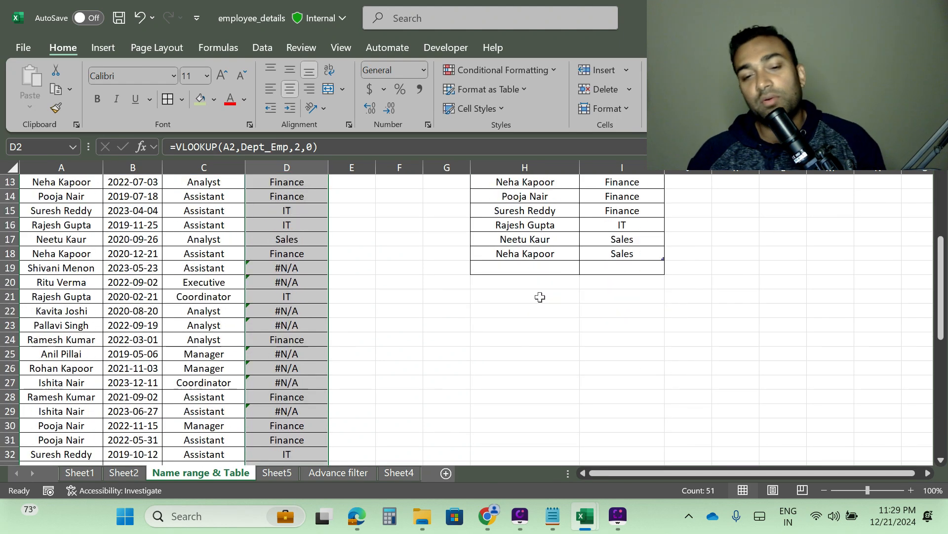
{"action": "left_click", "coordinate": [512, 266]}
{"action": "type", "text": "Tapas"}
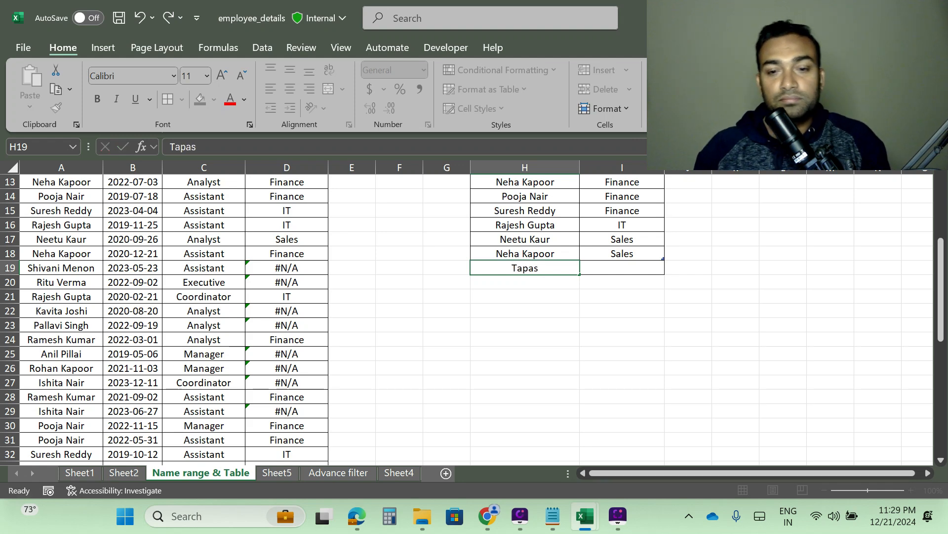
{"action": "key", "text": "Tab"}
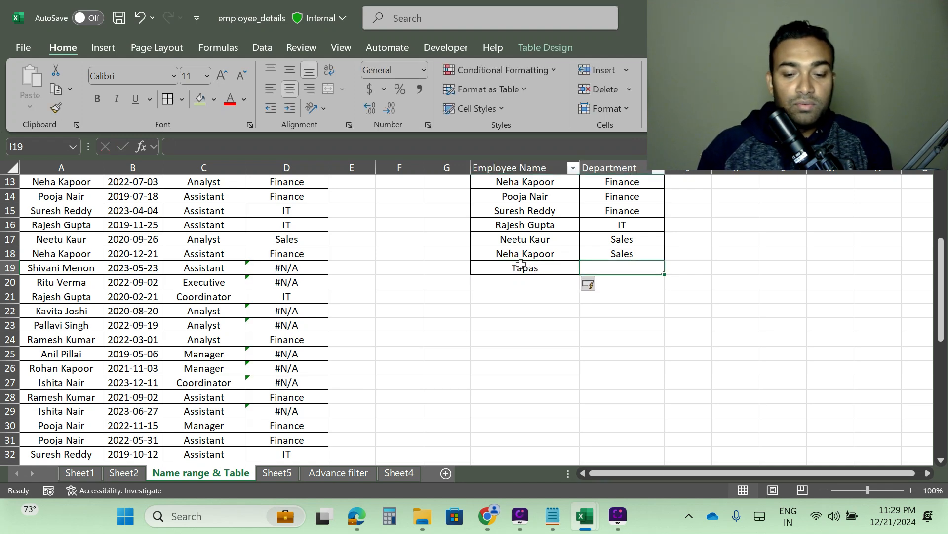
{"action": "type", "text": "IT"}
{"action": "key", "text": "Return"}
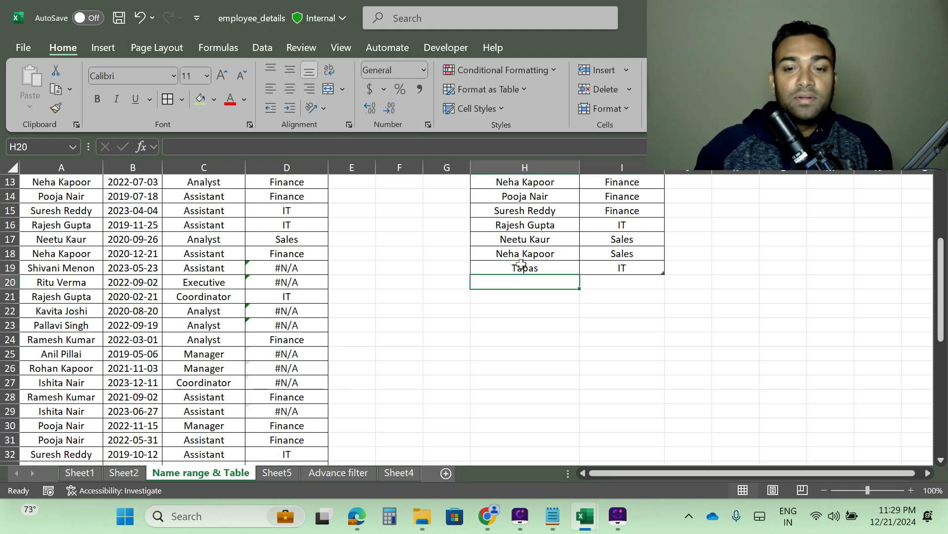
{"action": "scroll", "coordinate": [235, 319], "scroll_direction": "down", "scroll_amount": 11}
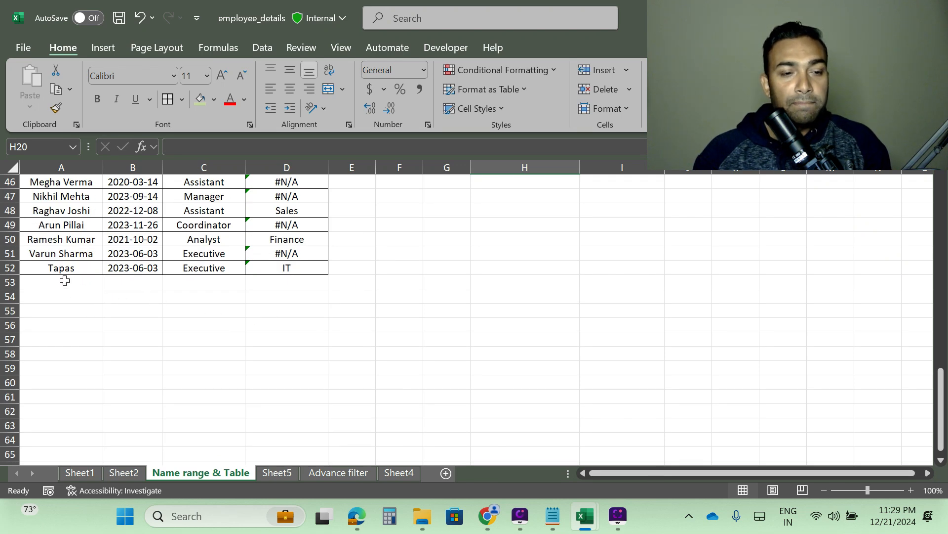
{"action": "left_click", "coordinate": [8, 271]}
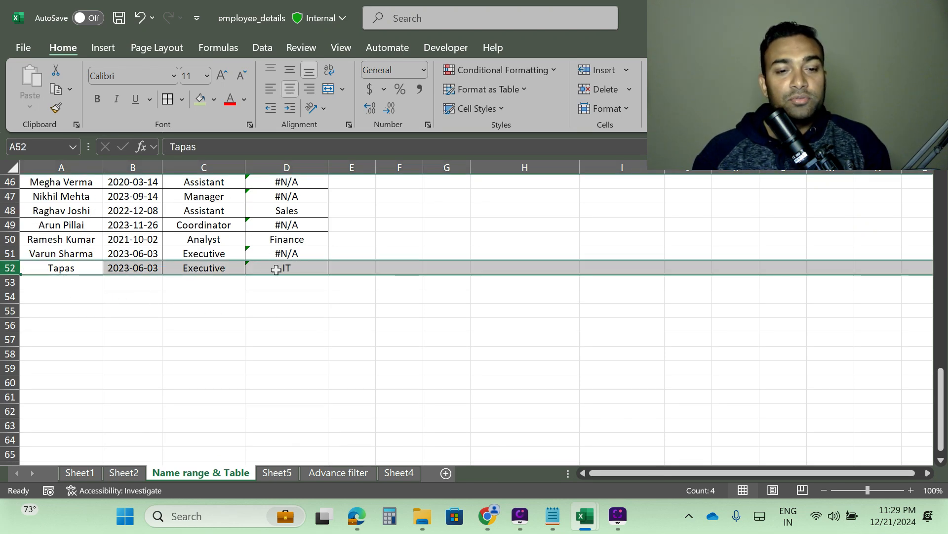
{"action": "scroll", "coordinate": [590, 292], "scroll_direction": "up", "scroll_amount": 2}
{"action": "scroll", "coordinate": [590, 291], "scroll_direction": "up", "scroll_amount": 7}
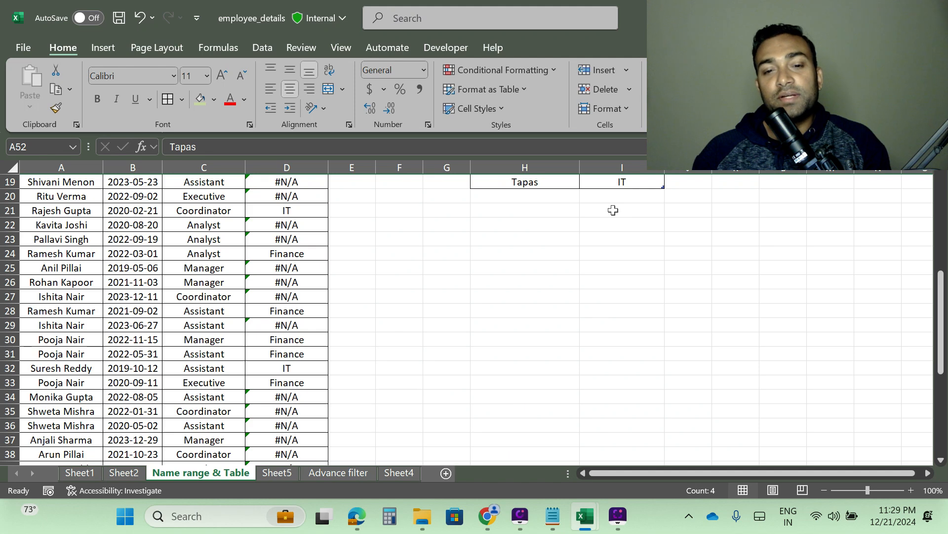
{"action": "scroll", "coordinate": [579, 250], "scroll_direction": "up", "scroll_amount": 3}
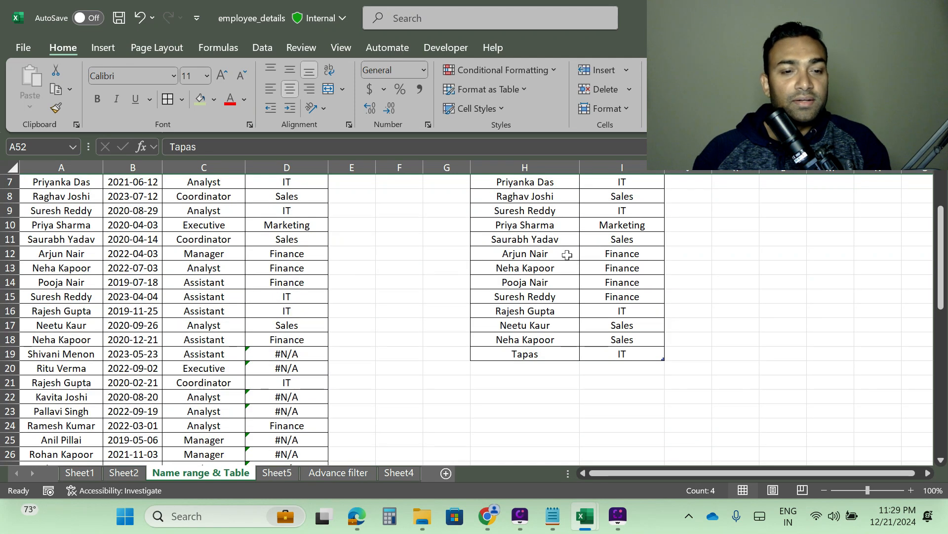
{"action": "scroll", "coordinate": [606, 281], "scroll_direction": "down", "scroll_amount": 3}
{"action": "scroll", "coordinate": [606, 280], "scroll_direction": "down", "scroll_amount": 7}
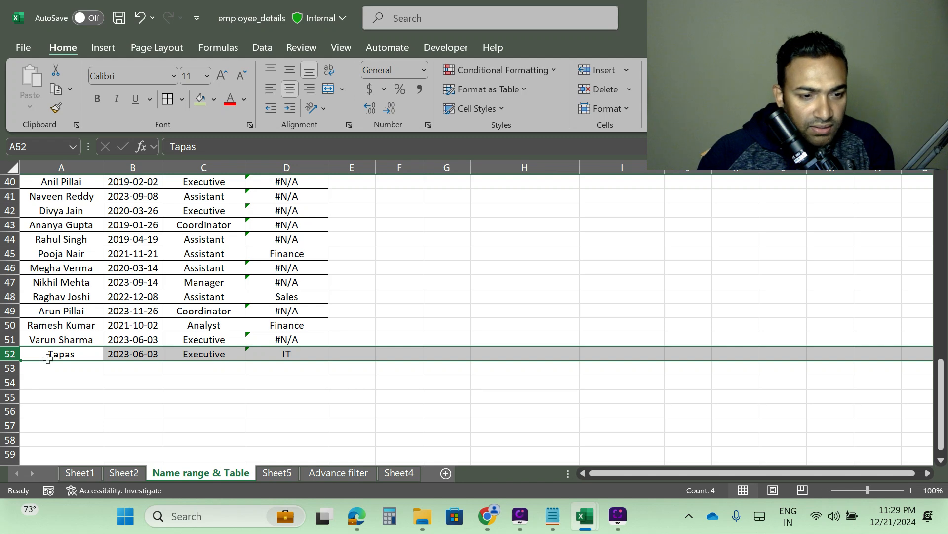
{"action": "left_click", "coordinate": [60, 337]}
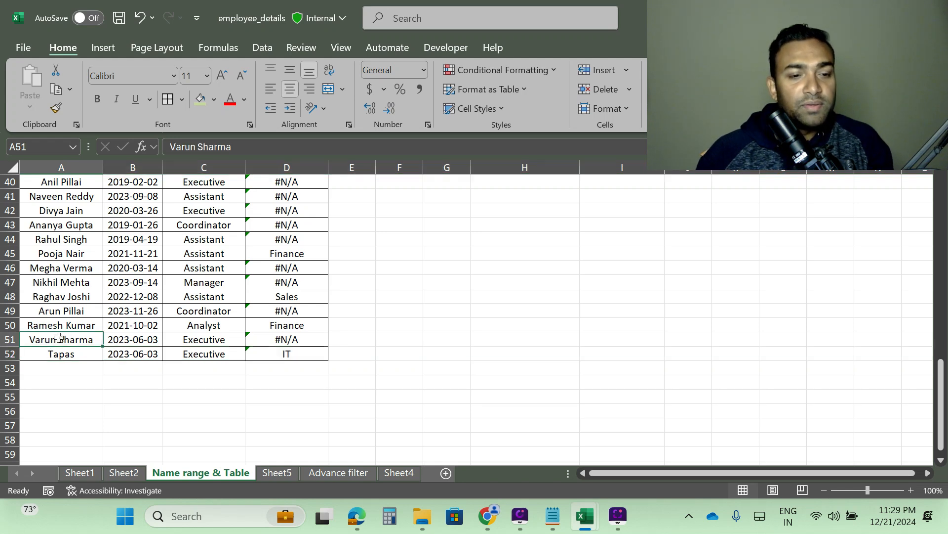
{"action": "key", "text": "ctrl+c"}
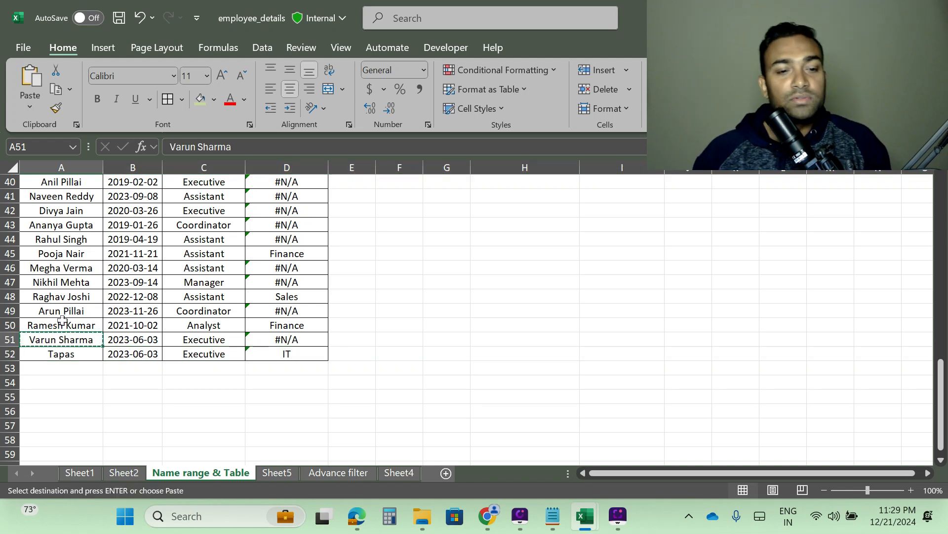
{"action": "scroll", "coordinate": [540, 303], "scroll_direction": "up", "scroll_amount": 13}
{"action": "scroll", "coordinate": [544, 321], "scroll_direction": "down", "scroll_amount": 3}
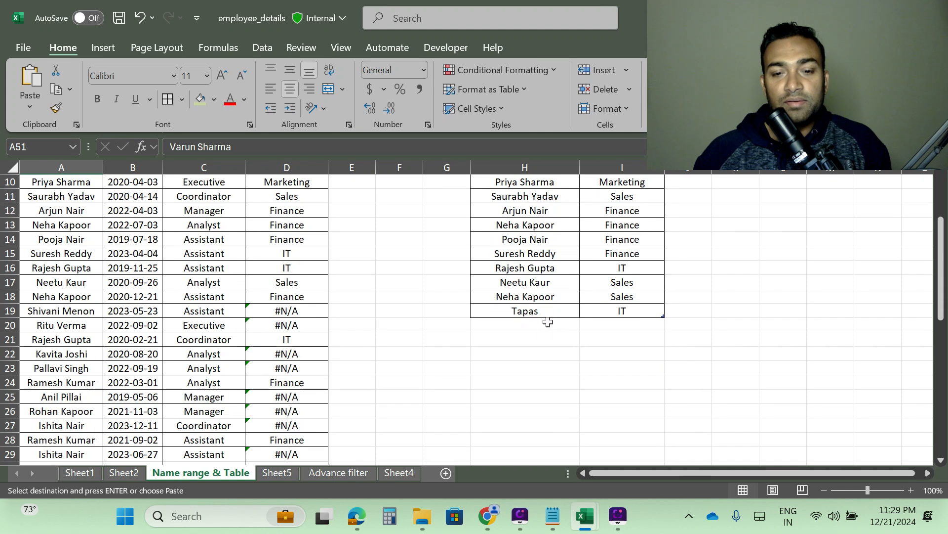
{"action": "left_click", "coordinate": [516, 326]}
{"action": "key", "text": "ctrl+v"}
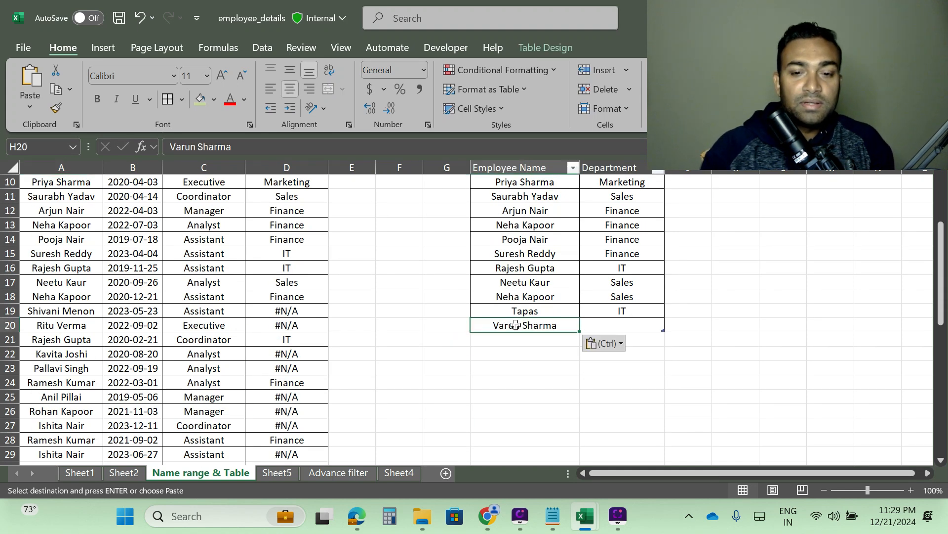
{"action": "key", "text": "Tab"}
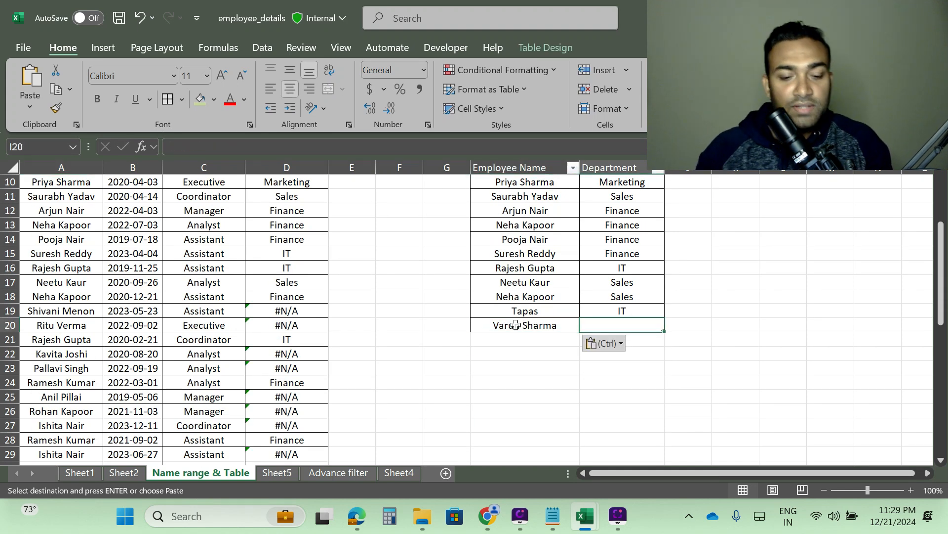
{"action": "type", "text": "Fina"}
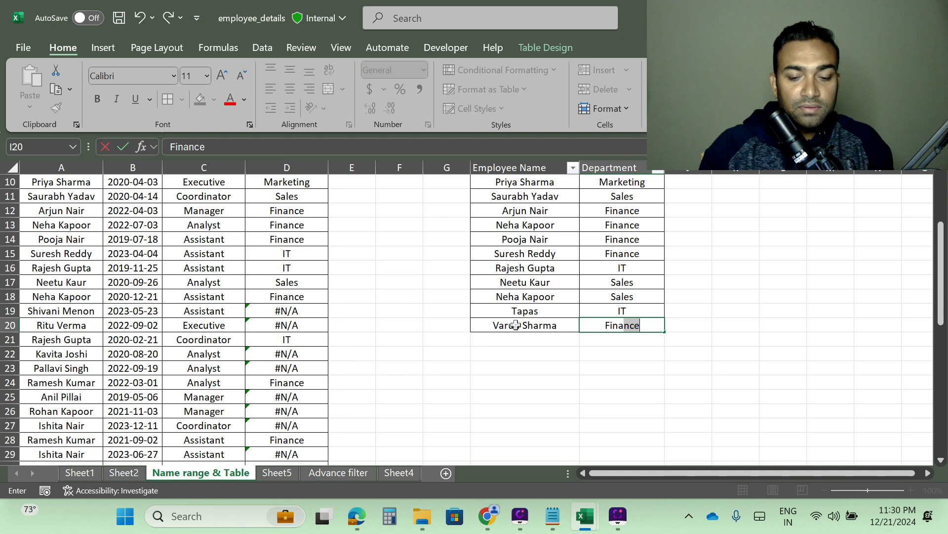
{"action": "type", "text": "nace"}
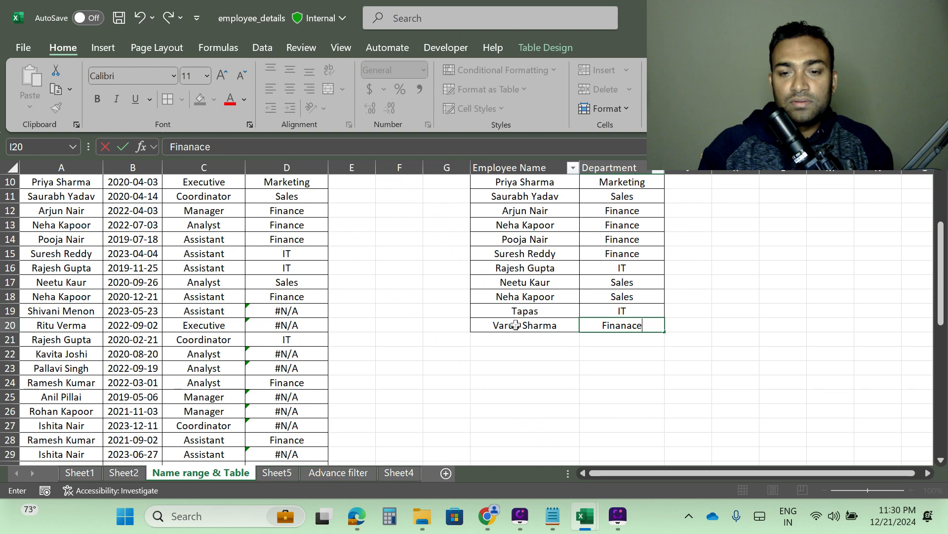
{"action": "key", "text": "BackSpace"}
{"action": "key", "text": "BackSpace"}
{"action": "key", "text": "BackSpace"}
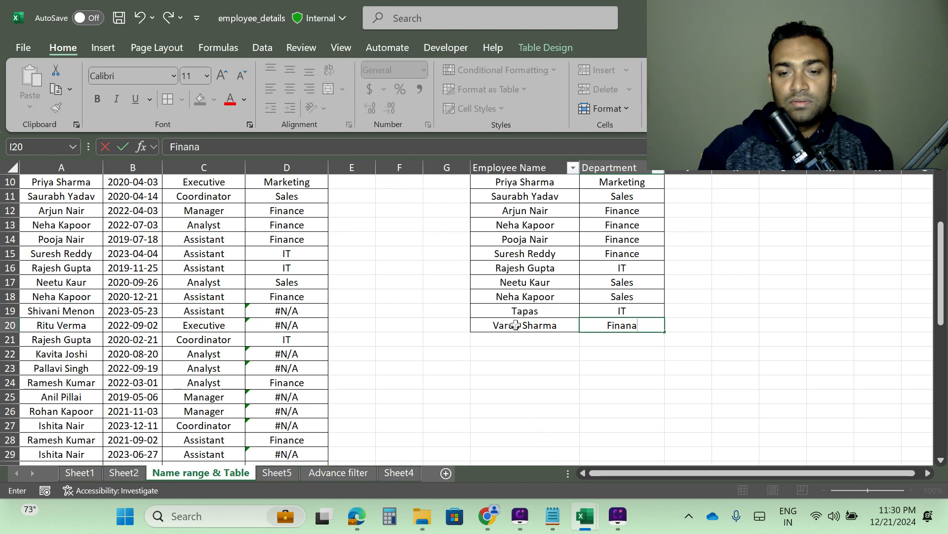
{"action": "type", "text": "ce"}
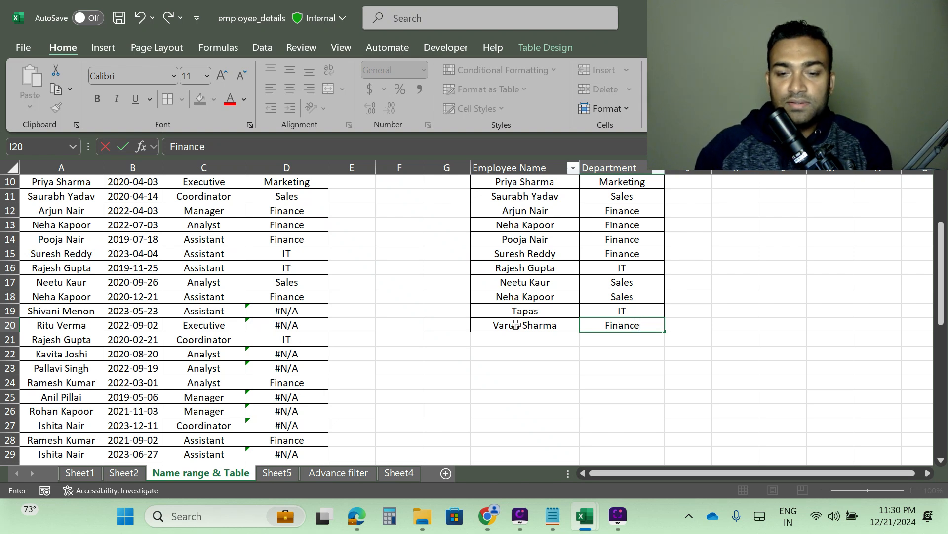
{"action": "key", "text": "Return"}
Step: Examine the Department column results, the D2 VLOOKUP formula and the extent of the Dept_Emp table
{"action": "scroll", "coordinate": [285, 288], "scroll_direction": "down", "scroll_amount": 4}
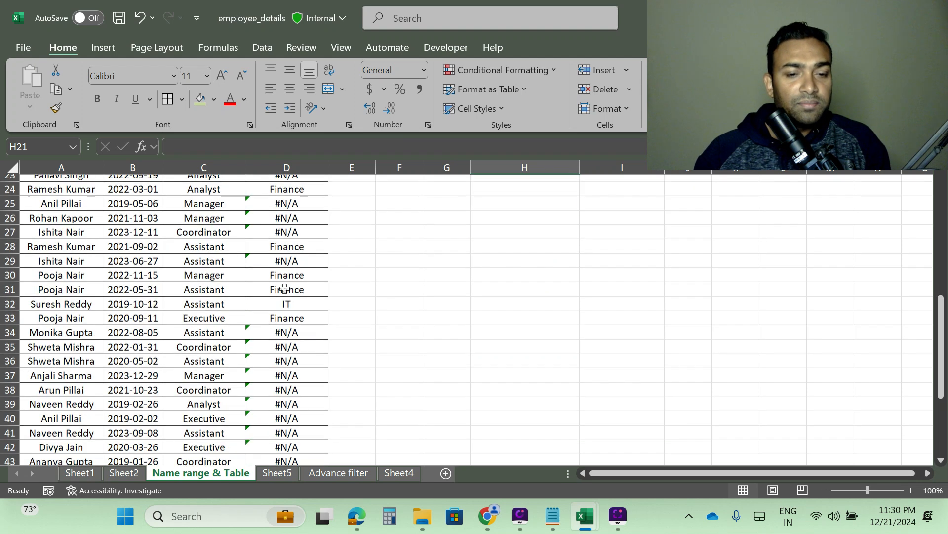
{"action": "scroll", "coordinate": [285, 288], "scroll_direction": "down", "scroll_amount": 5}
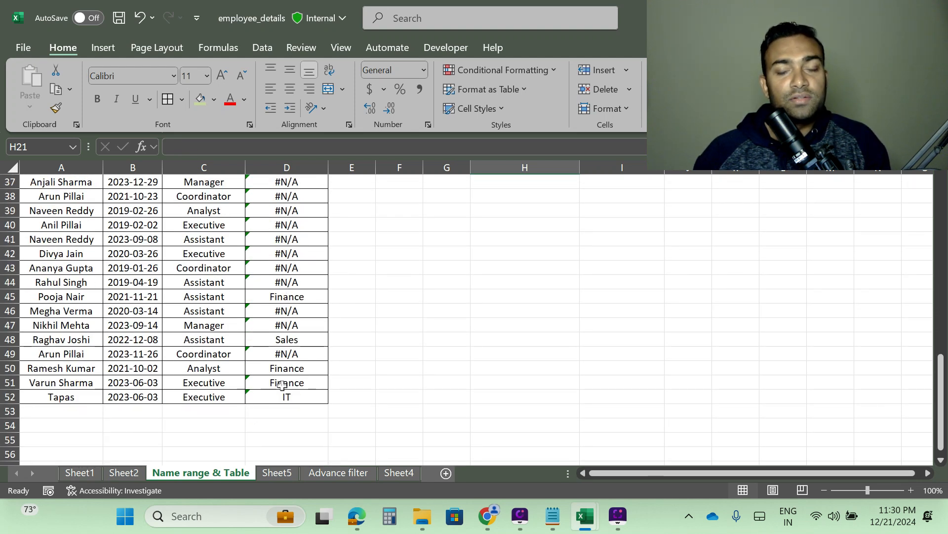
{"action": "scroll", "coordinate": [526, 352], "scroll_direction": "up", "scroll_amount": 12}
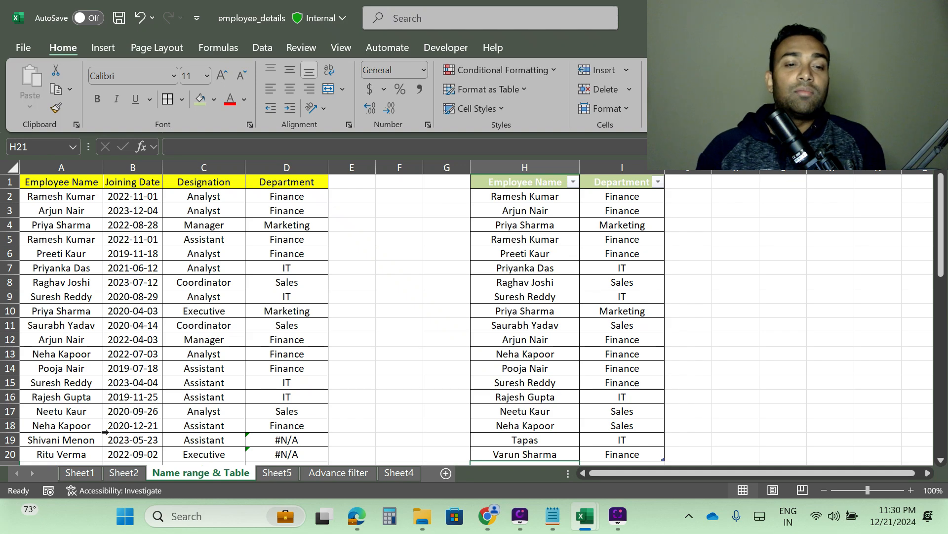
{"action": "scroll", "coordinate": [134, 433], "scroll_direction": "down", "scroll_amount": 14}
{"action": "scroll", "coordinate": [493, 340], "scroll_direction": "up", "scroll_amount": 14}
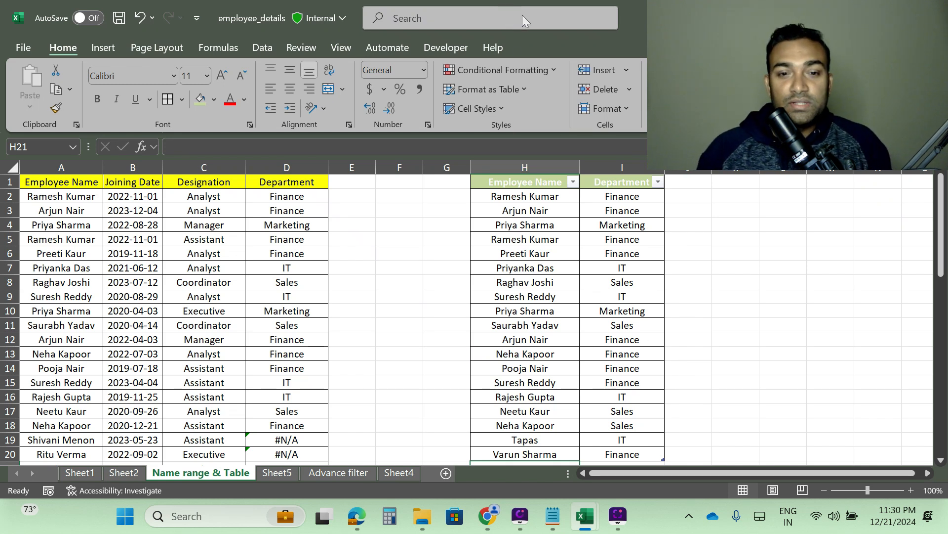
{"action": "left_click", "coordinate": [295, 199]}
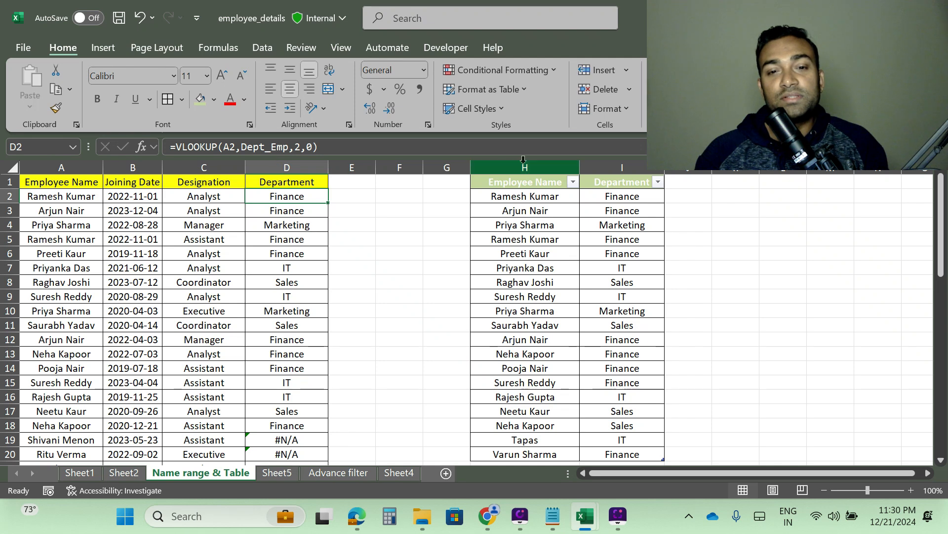
{"action": "left_click_drag", "start_coordinate": [524, 168], "coordinate": [546, 170]}
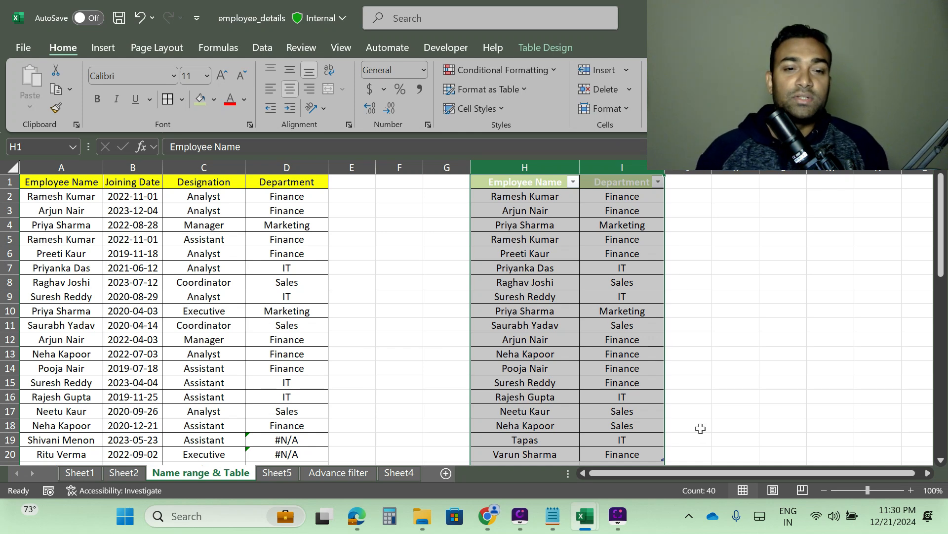
{"action": "left_click", "coordinate": [289, 197]}
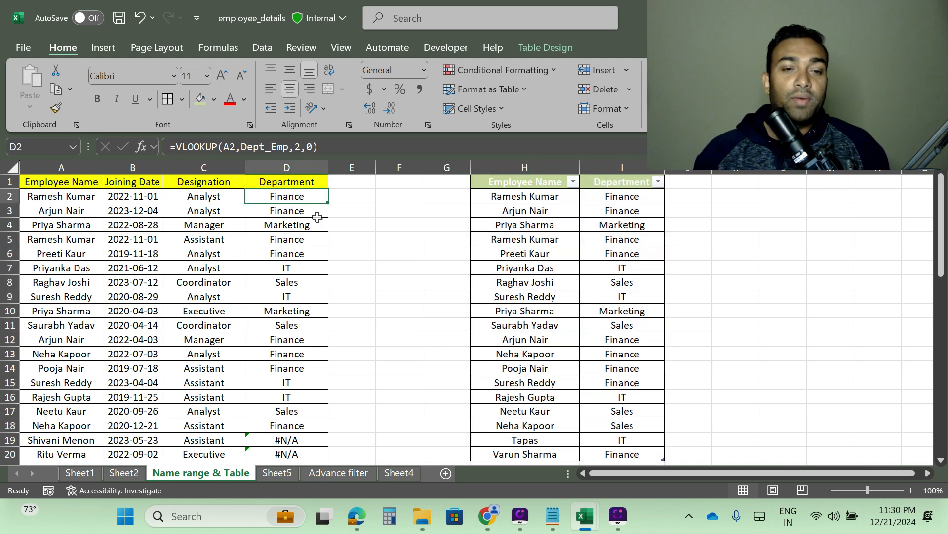